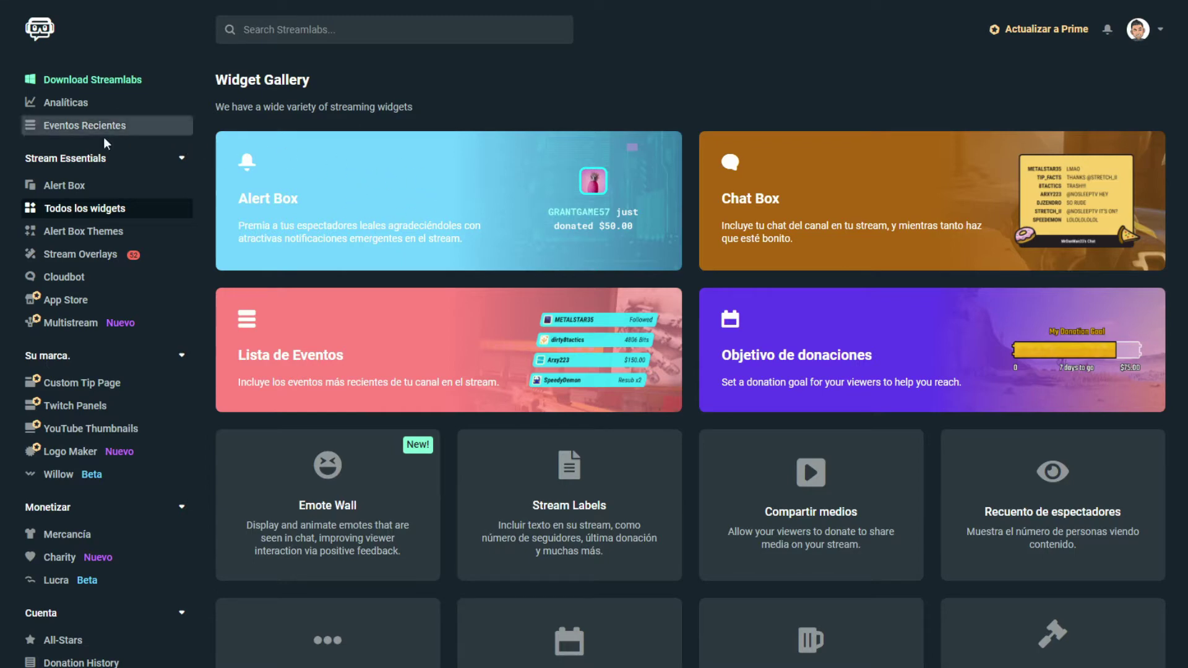
Open the Alert Box settings and look over the themes, widget URL and test alerts.
{"action": "left_click", "coordinate": [57, 193]}
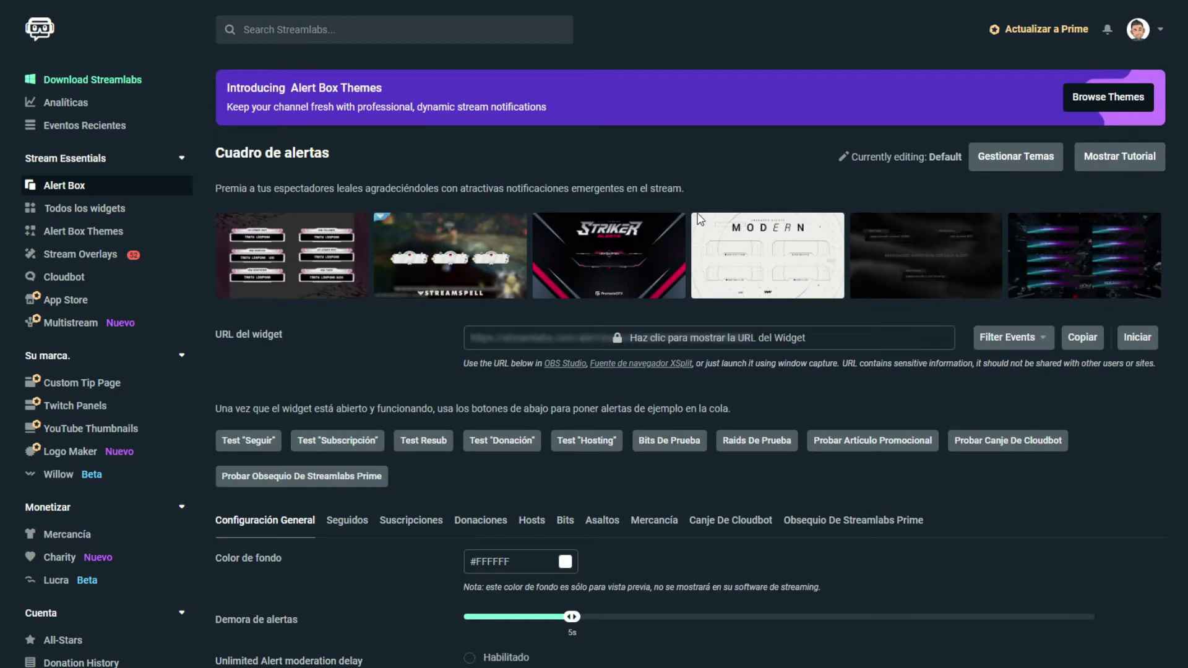
{"action": "mouse_move", "coordinate": [297, 273]}
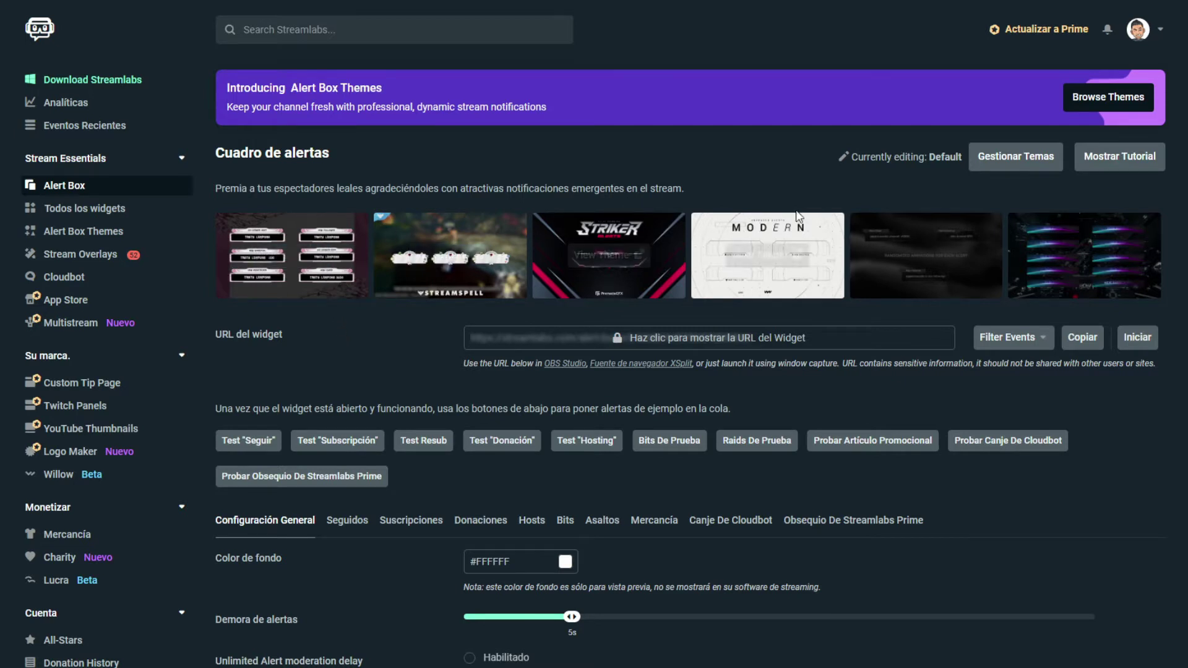
{"action": "mouse_move", "coordinate": [1086, 274]}
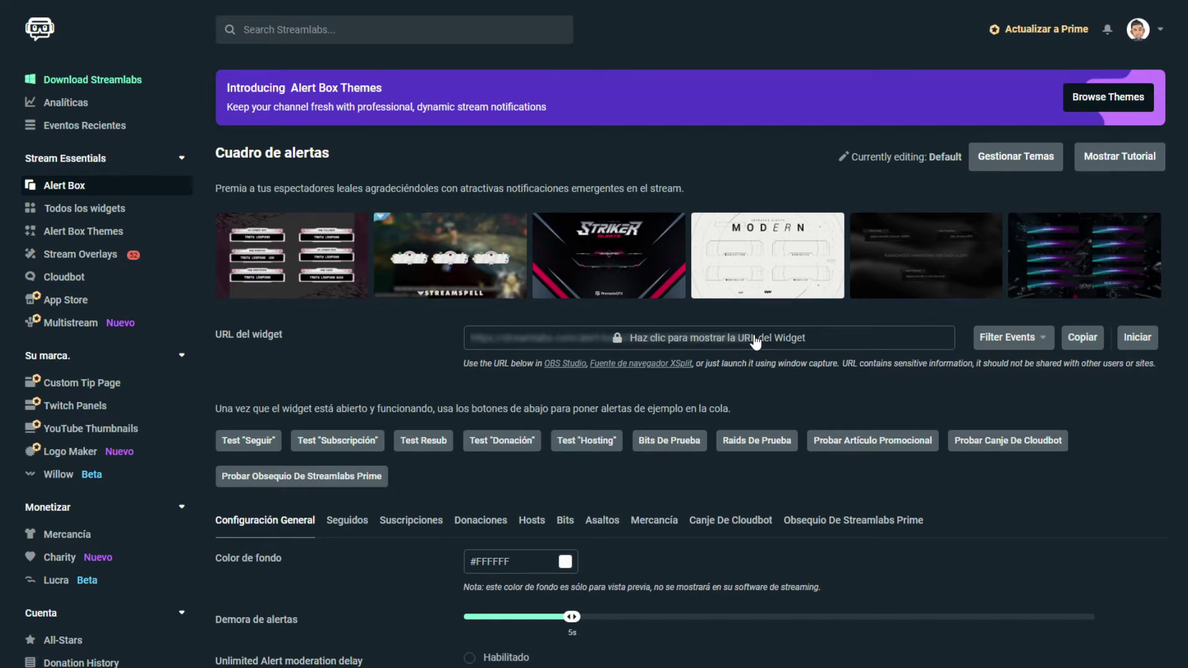
{"action": "scroll", "coordinate": [755, 339], "scroll_direction": "down", "scroll_amount": 3}
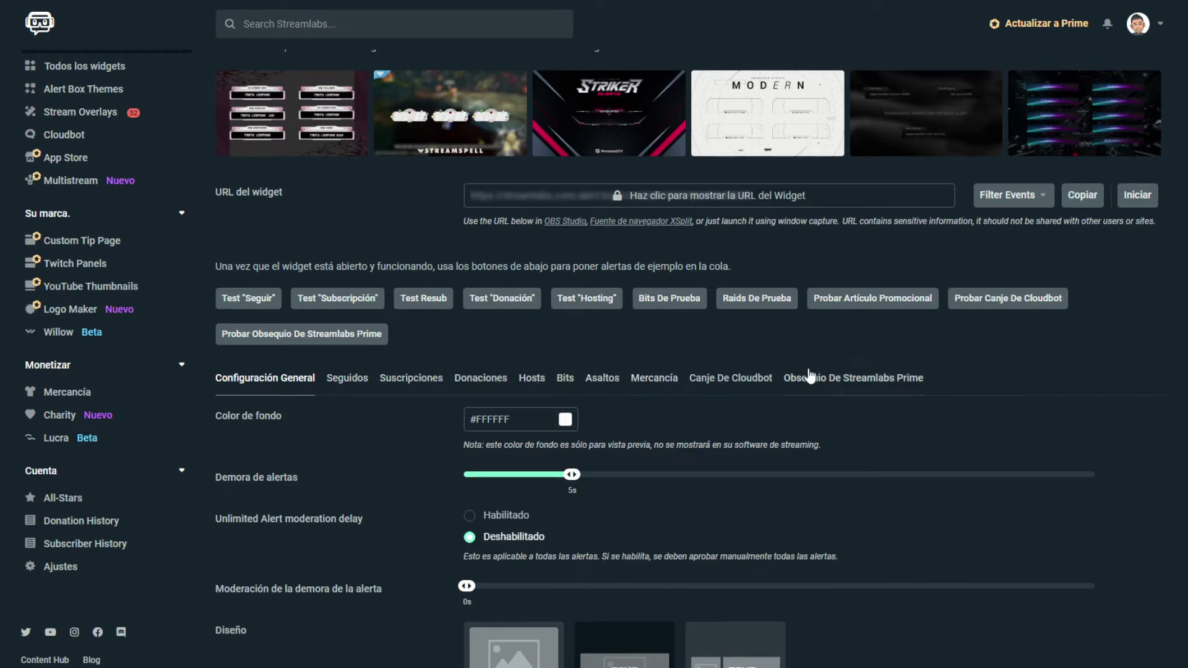
{"action": "scroll", "coordinate": [604, 377], "scroll_direction": "down", "scroll_amount": 1}
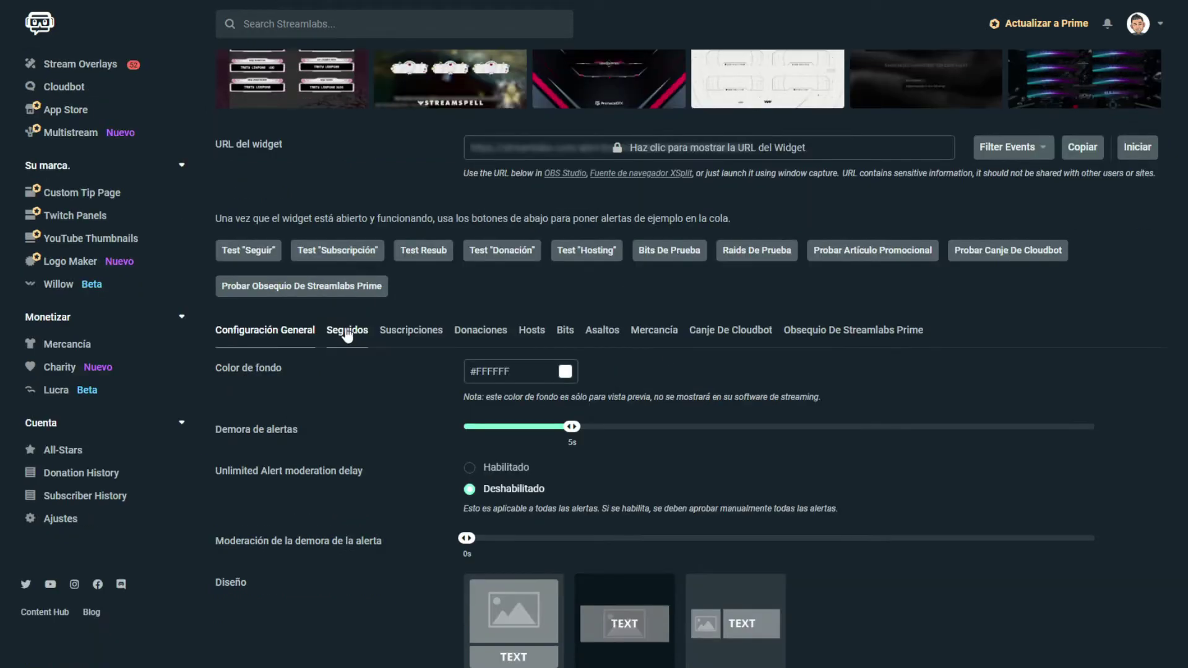
Look through the Seguidos alert settings, including image and sound, and view the Hosts alert settings.
{"action": "left_click", "coordinate": [349, 332]}
{"action": "scroll", "coordinate": [365, 334], "scroll_direction": "down", "scroll_amount": 7}
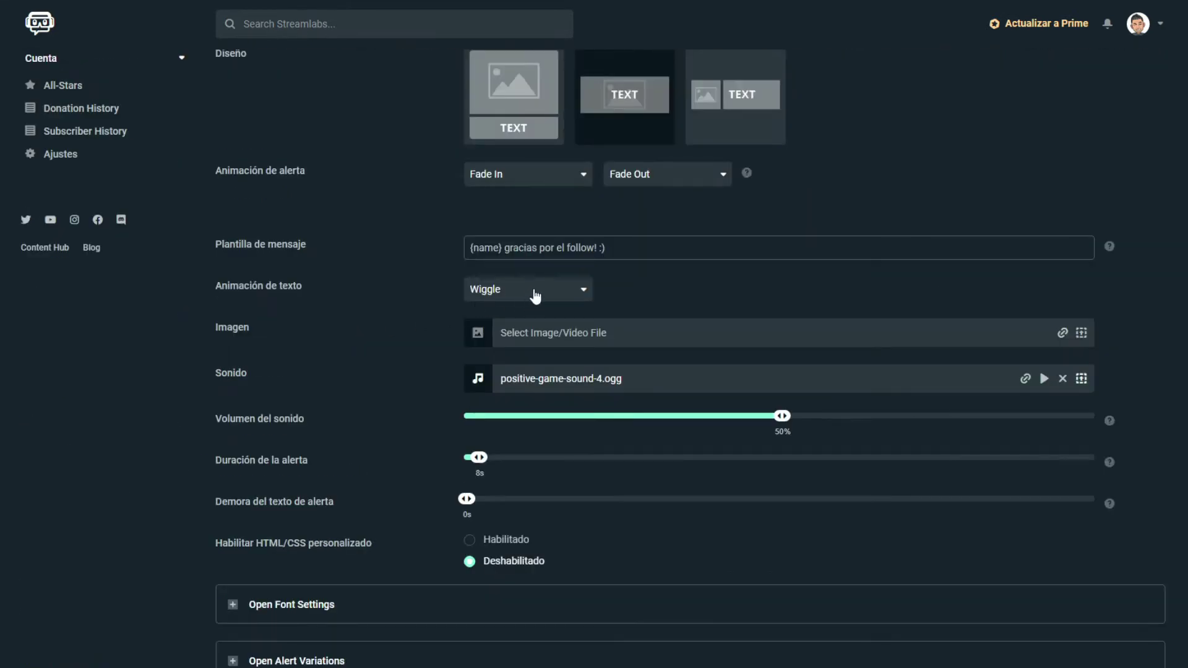
{"action": "scroll", "coordinate": [560, 278], "scroll_direction": "up", "scroll_amount": 4}
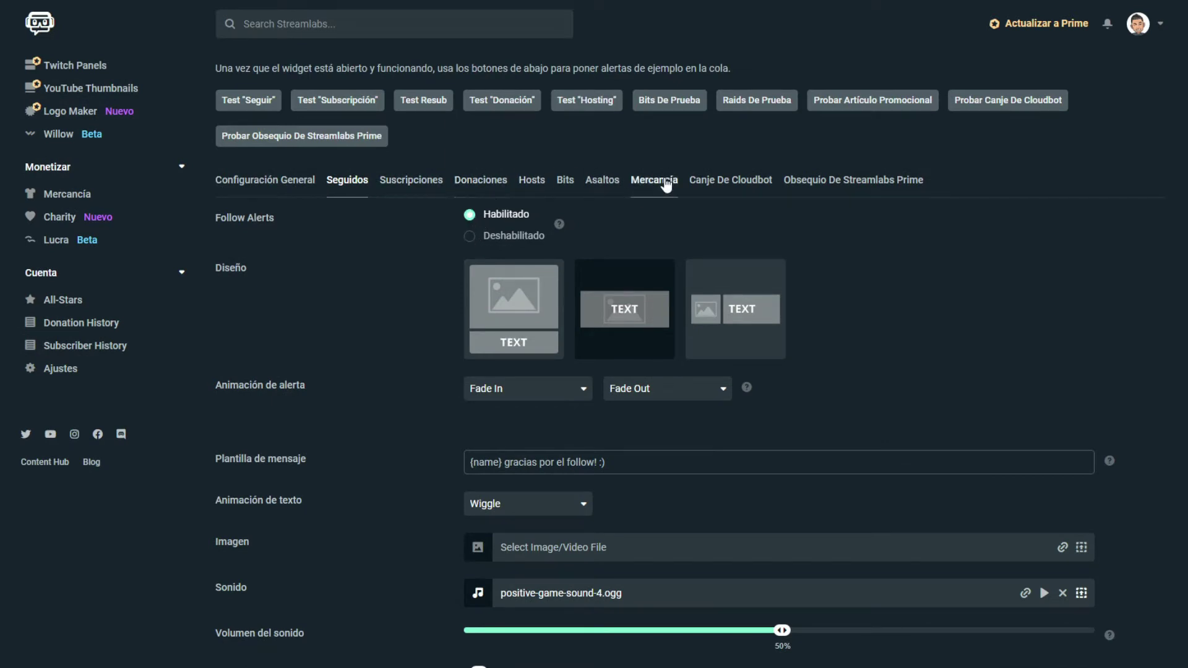
{"action": "left_click", "coordinate": [541, 184]}
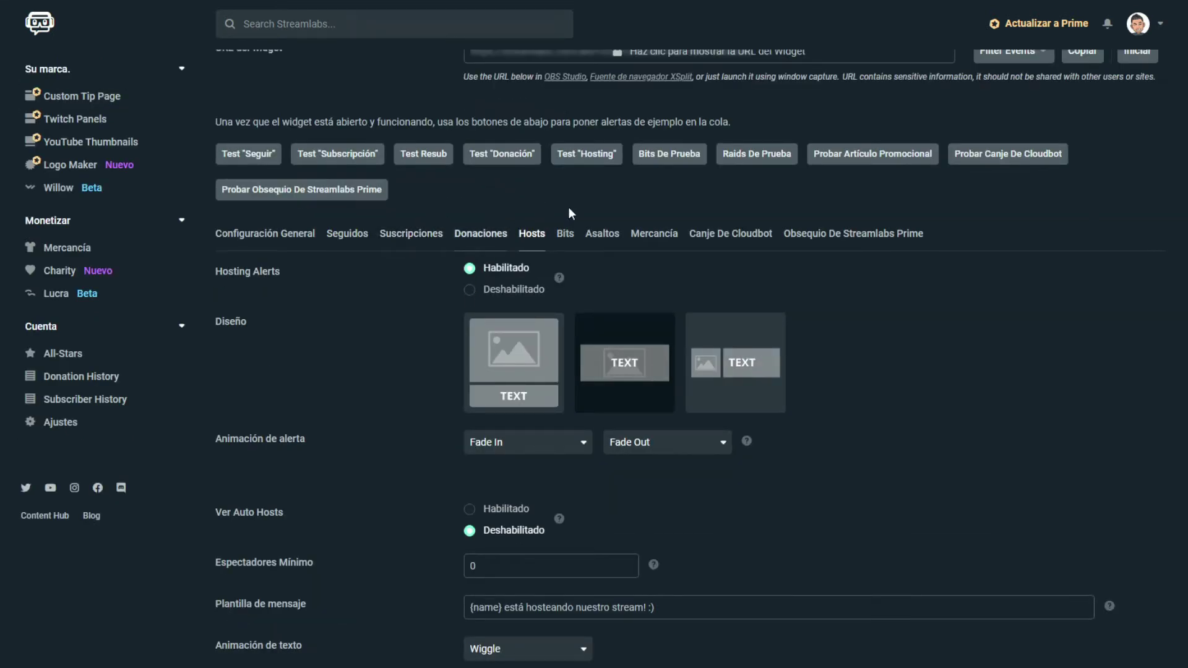
Return to the Seguidos alert settings and choose the layout with the image above the text.
{"action": "left_click", "coordinate": [374, 239]}
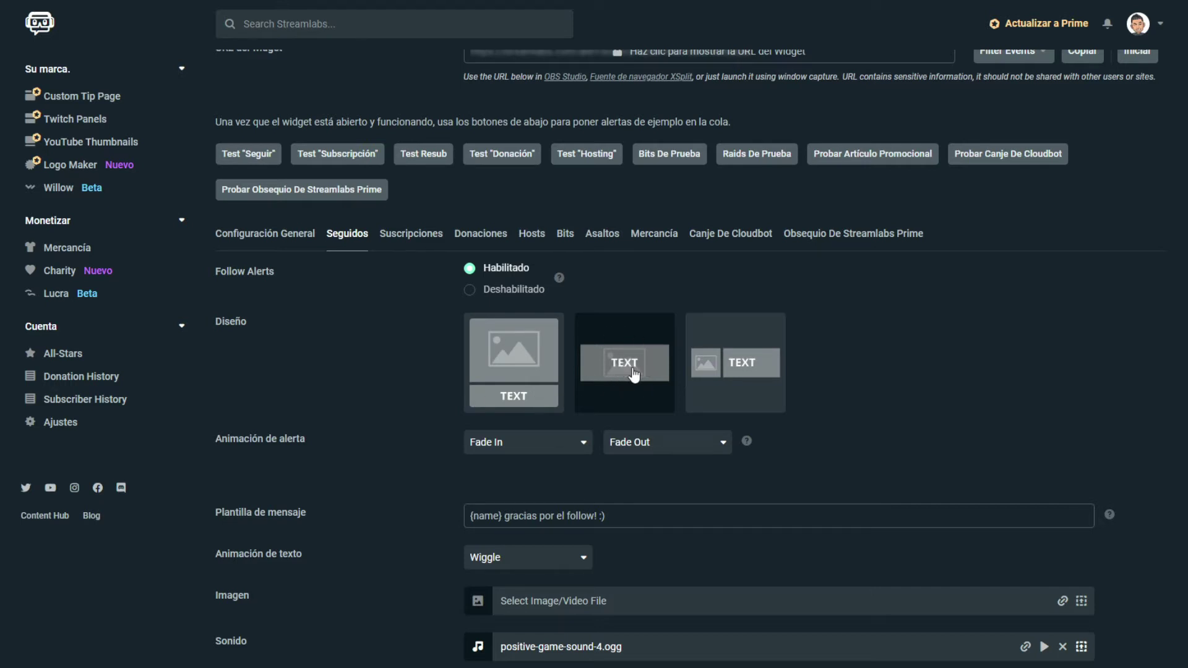
{"action": "left_click", "coordinate": [531, 359]}
Examine the follow alert's entrance animation choices and the wording of its message template.
{"action": "scroll", "coordinate": [421, 356], "scroll_direction": "down", "scroll_amount": 1}
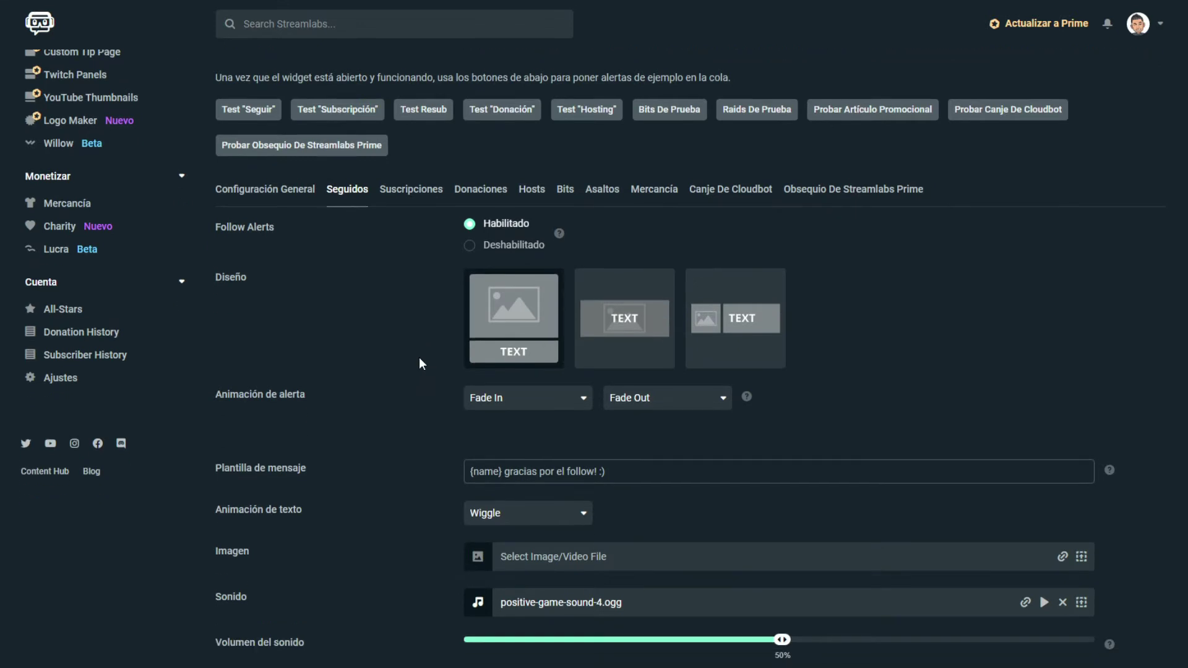
{"action": "scroll", "coordinate": [418, 358], "scroll_direction": "down", "scroll_amount": 1}
{"action": "left_click", "coordinate": [548, 352]}
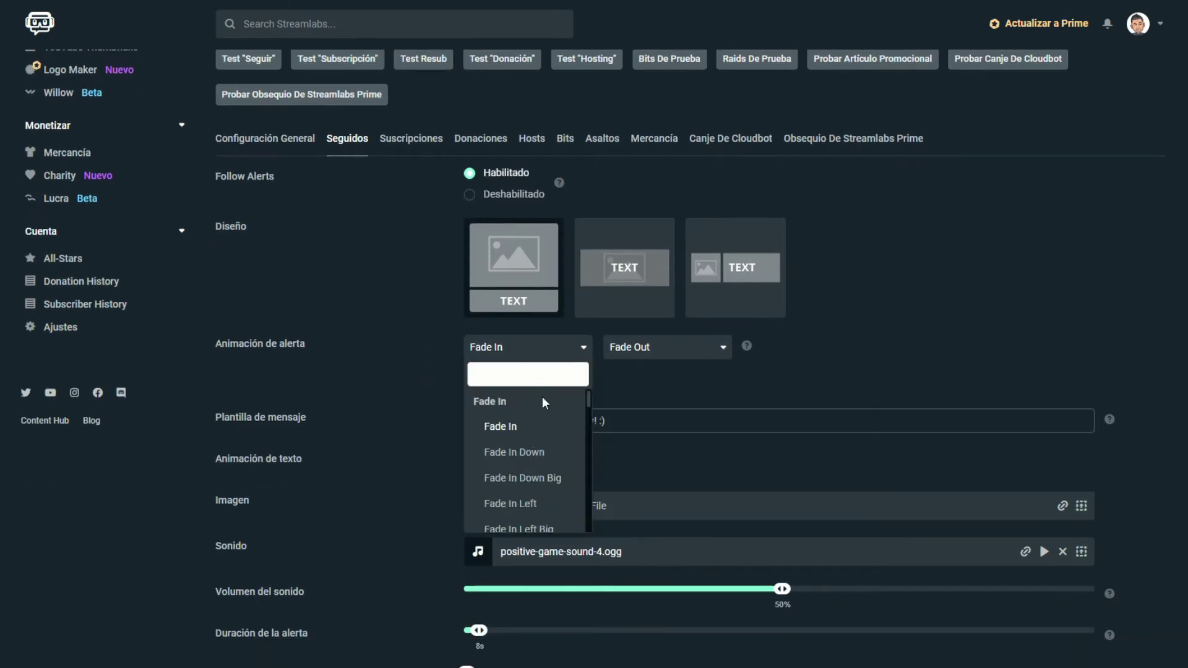
{"action": "left_click", "coordinate": [631, 384]}
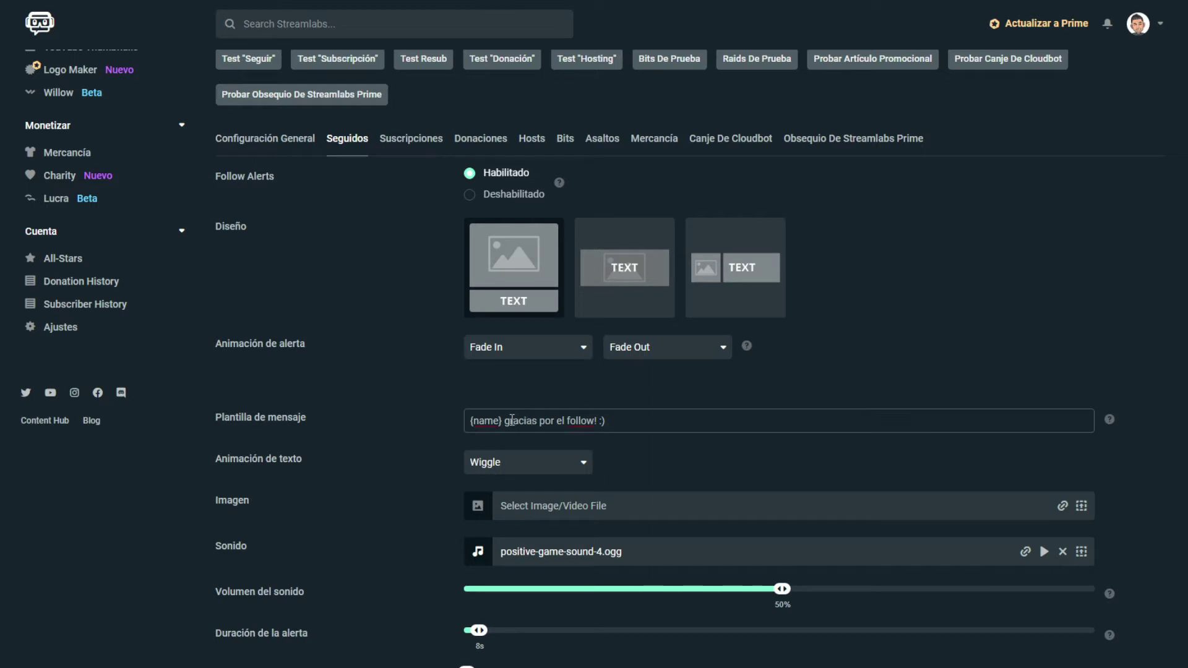
{"action": "left_click_drag", "start_coordinate": [502, 422], "coordinate": [609, 422]}
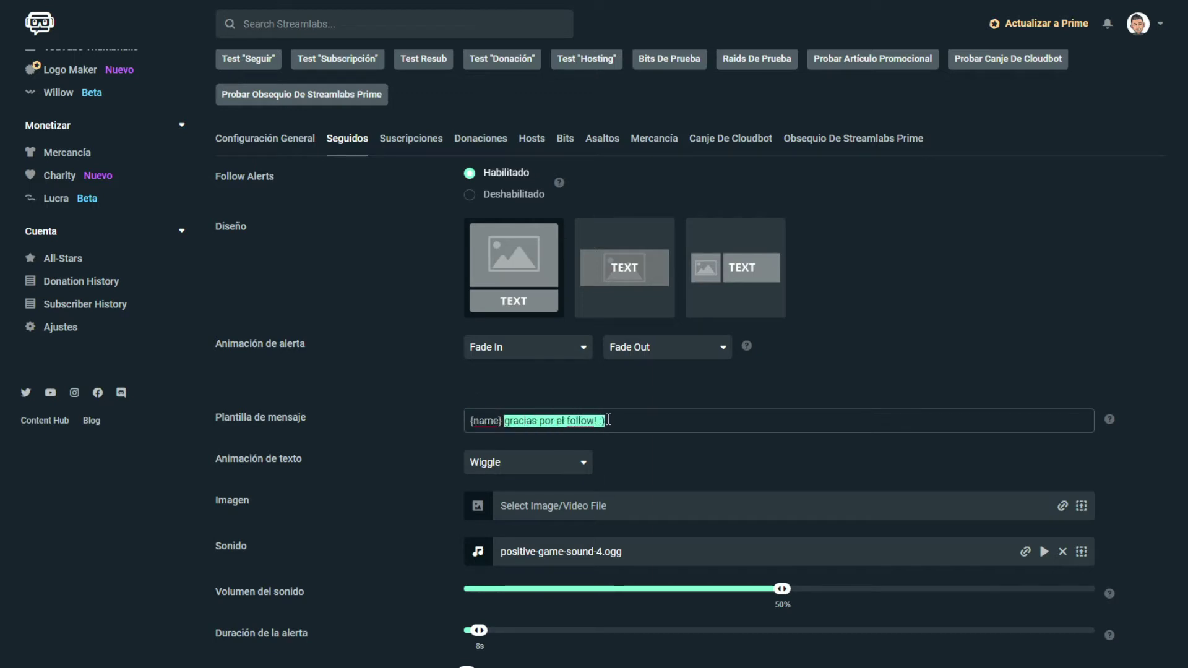
Look through the text animation choices for the follow alert without changing the selection.
{"action": "scroll", "coordinate": [579, 371], "scroll_direction": "down", "scroll_amount": 2}
{"action": "left_click", "coordinate": [581, 368]}
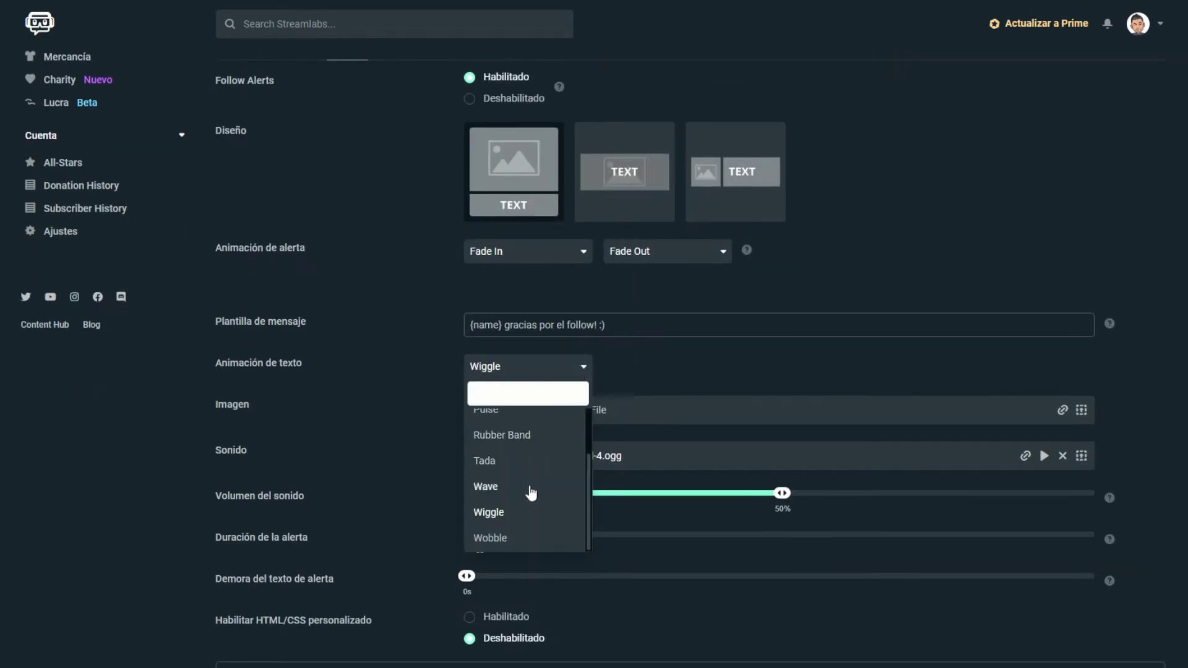
{"action": "left_click", "coordinate": [636, 380]}
Preview the follow alert's sound and browse the stock sounds in the Sounds Gallery without selecting another one.
{"action": "scroll", "coordinate": [619, 363], "scroll_direction": "down", "scroll_amount": 1}
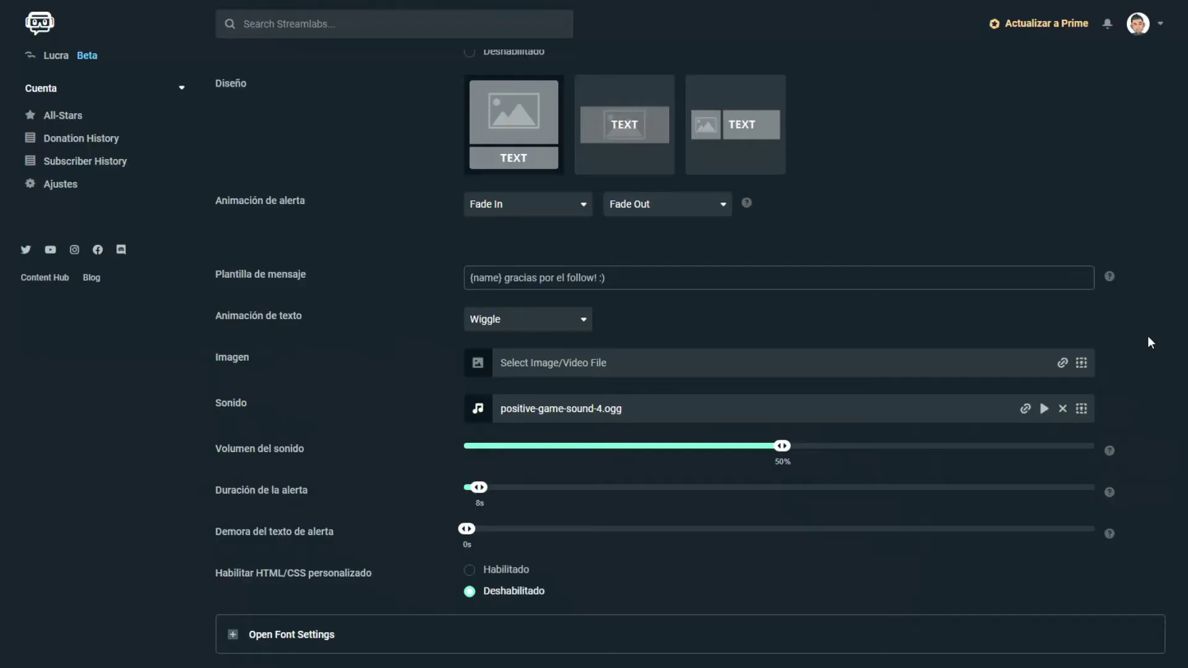
{"action": "scroll", "coordinate": [1120, 319], "scroll_direction": "down", "scroll_amount": 2}
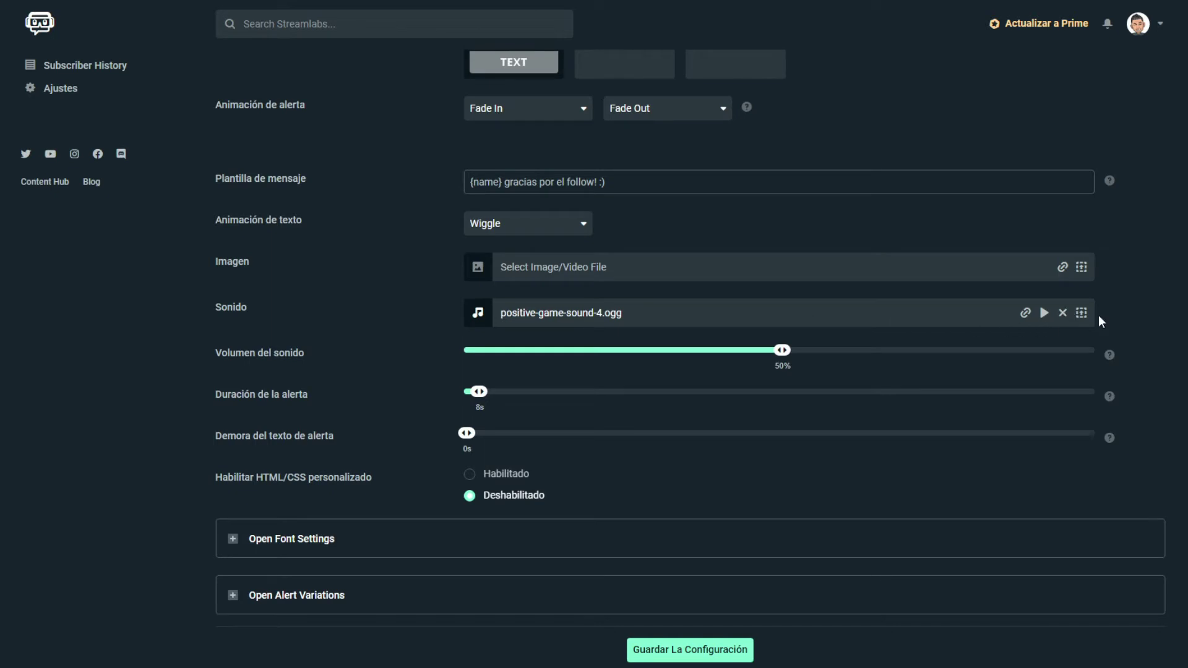
{"action": "left_click", "coordinate": [1045, 313]}
{"action": "left_click", "coordinate": [1081, 313]}
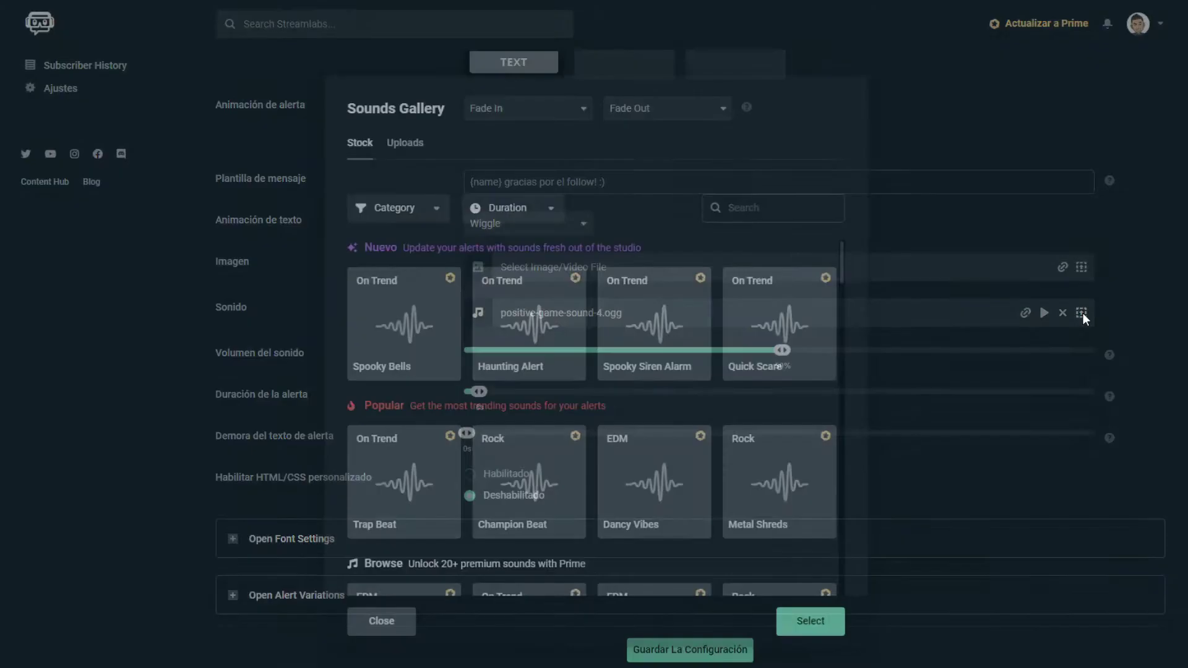
{"action": "scroll", "coordinate": [668, 389], "scroll_direction": "down", "scroll_amount": 3}
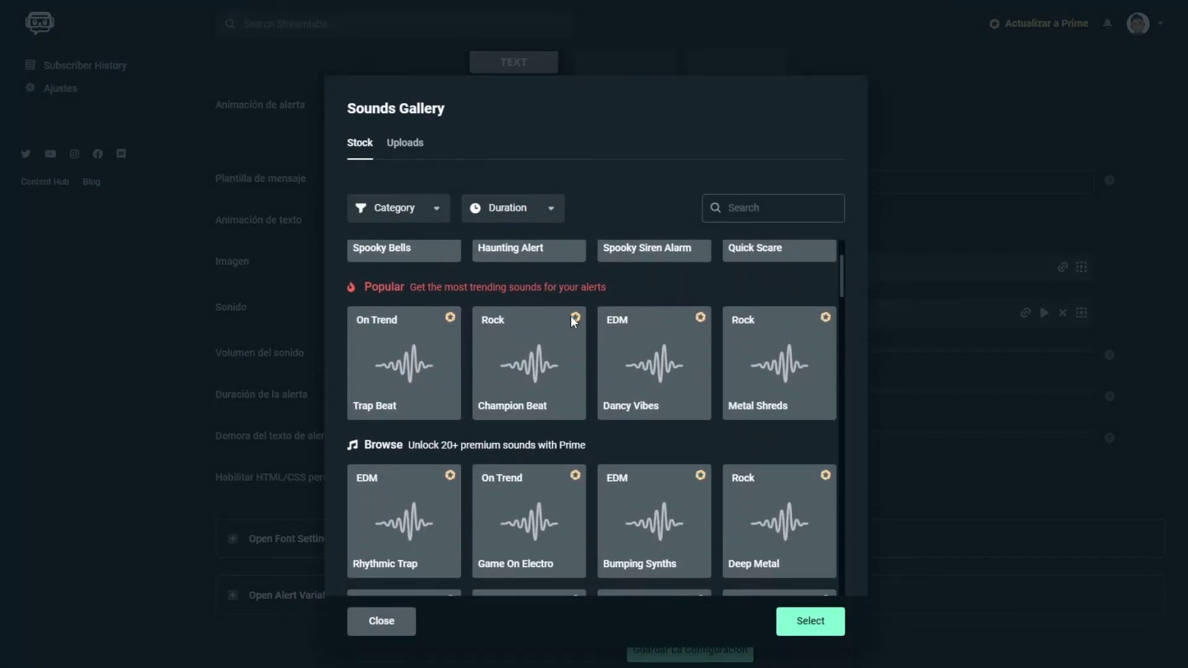
{"action": "scroll", "coordinate": [627, 354], "scroll_direction": "down", "scroll_amount": 12}
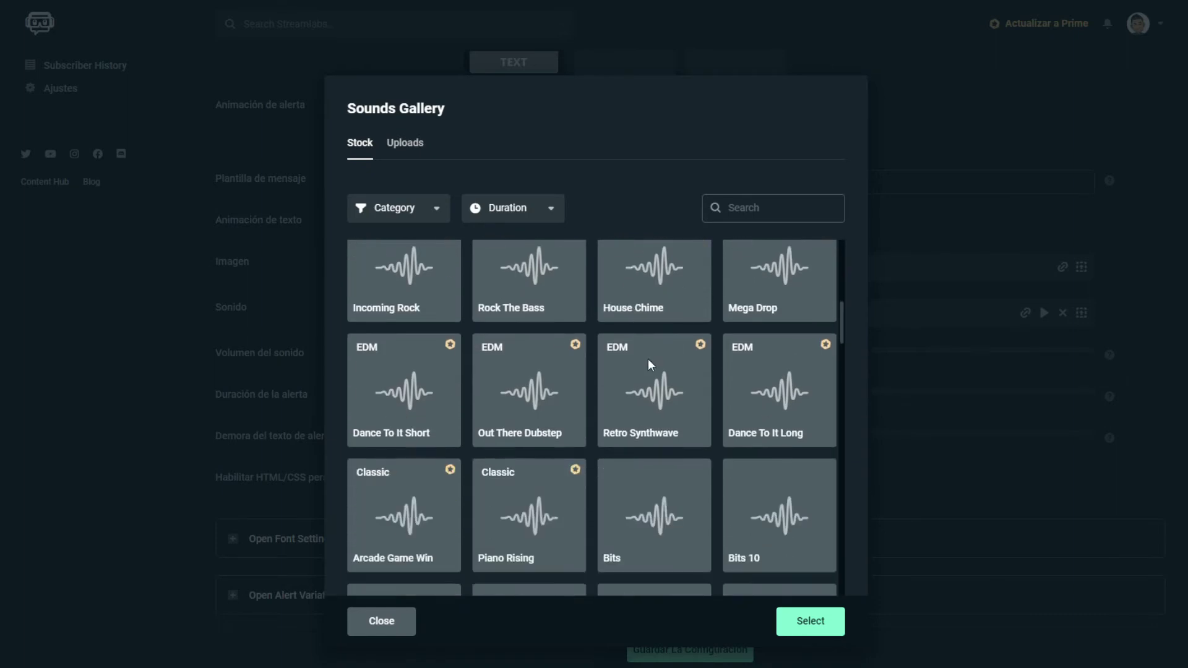
{"action": "scroll", "coordinate": [524, 474], "scroll_direction": "down", "scroll_amount": 1}
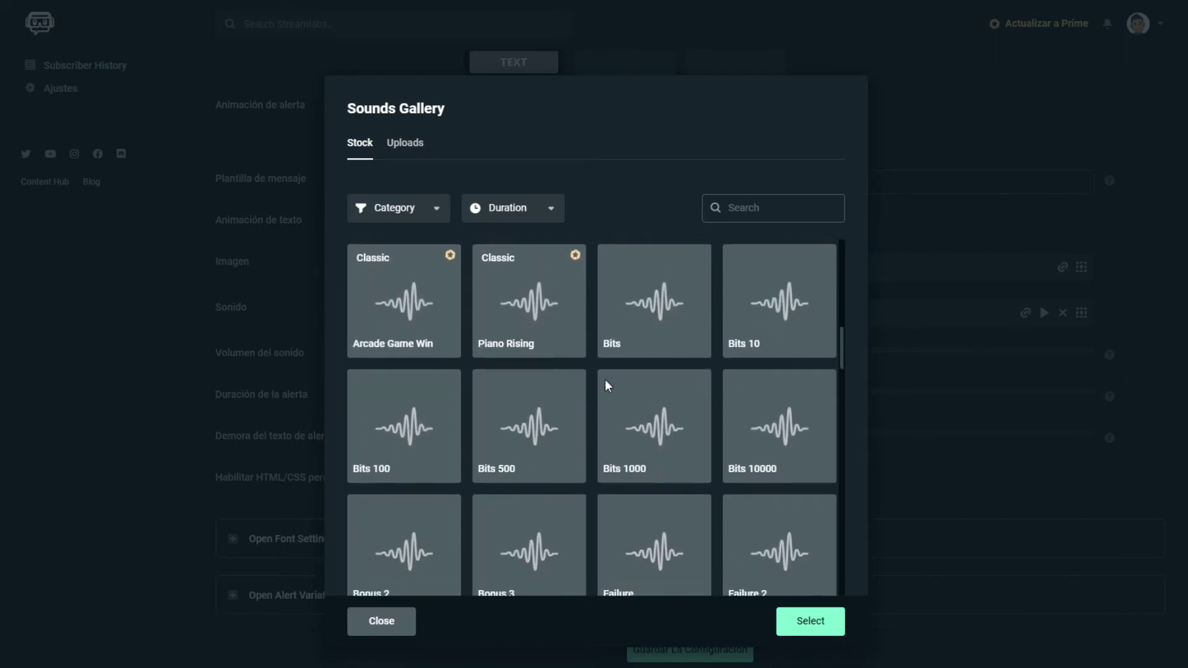
{"action": "scroll", "coordinate": [662, 428], "scroll_direction": "down", "scroll_amount": 4}
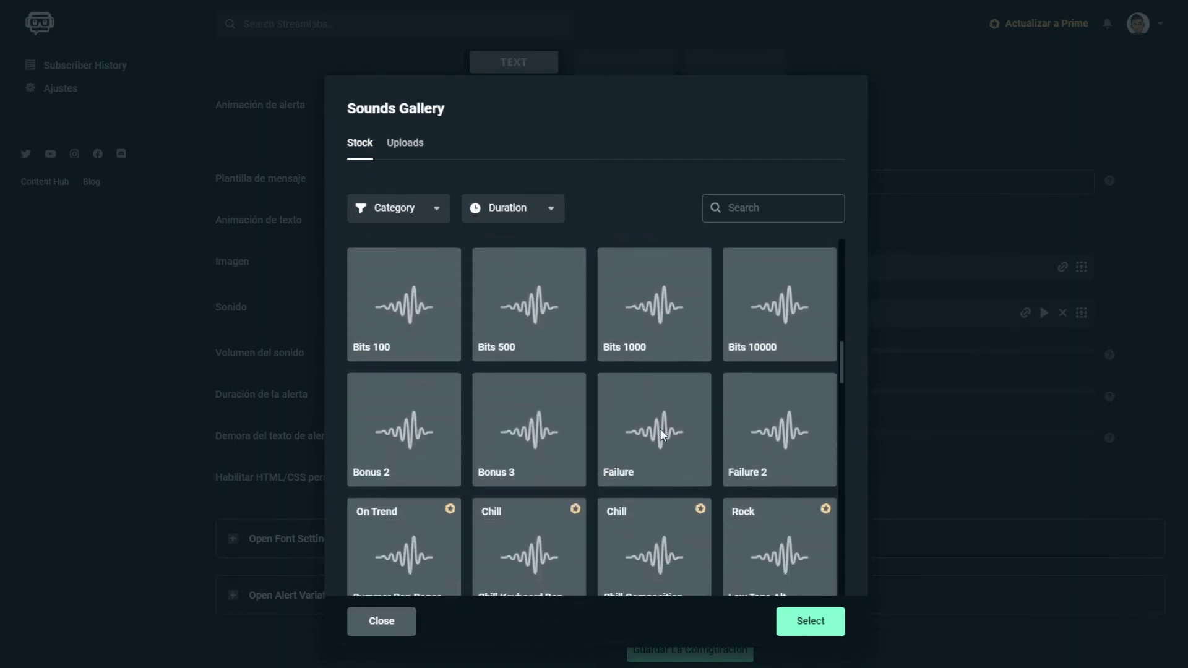
{"action": "scroll", "coordinate": [681, 340], "scroll_direction": "up", "scroll_amount": 1}
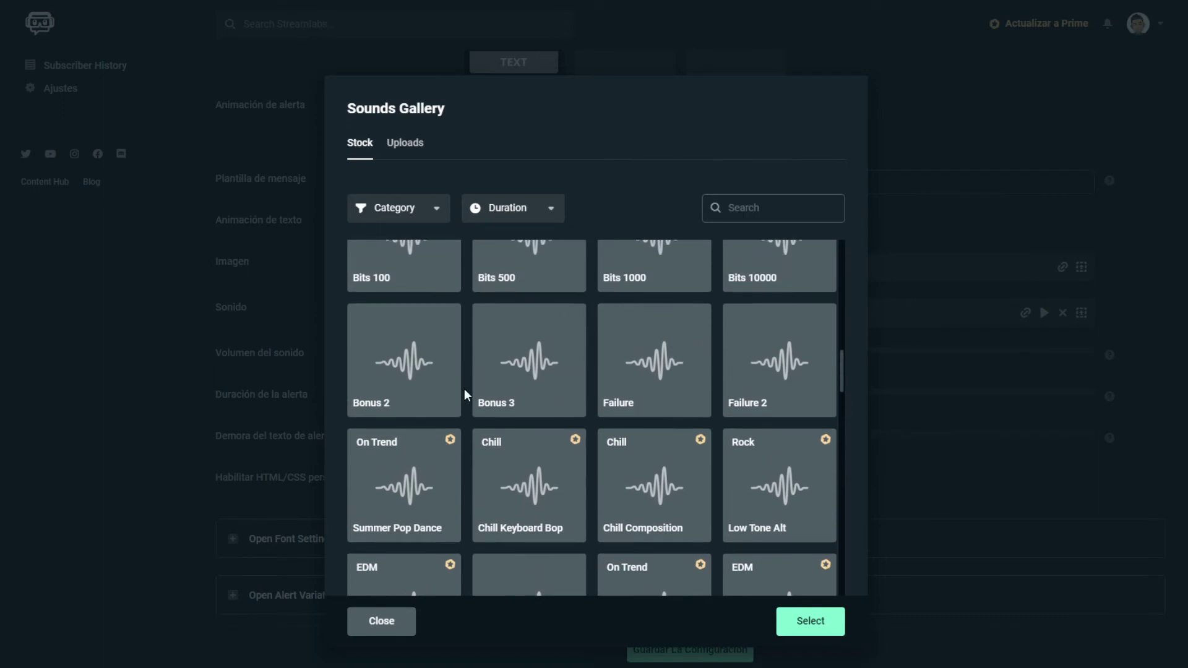
{"action": "scroll", "coordinate": [657, 396], "scroll_direction": "down", "scroll_amount": 12}
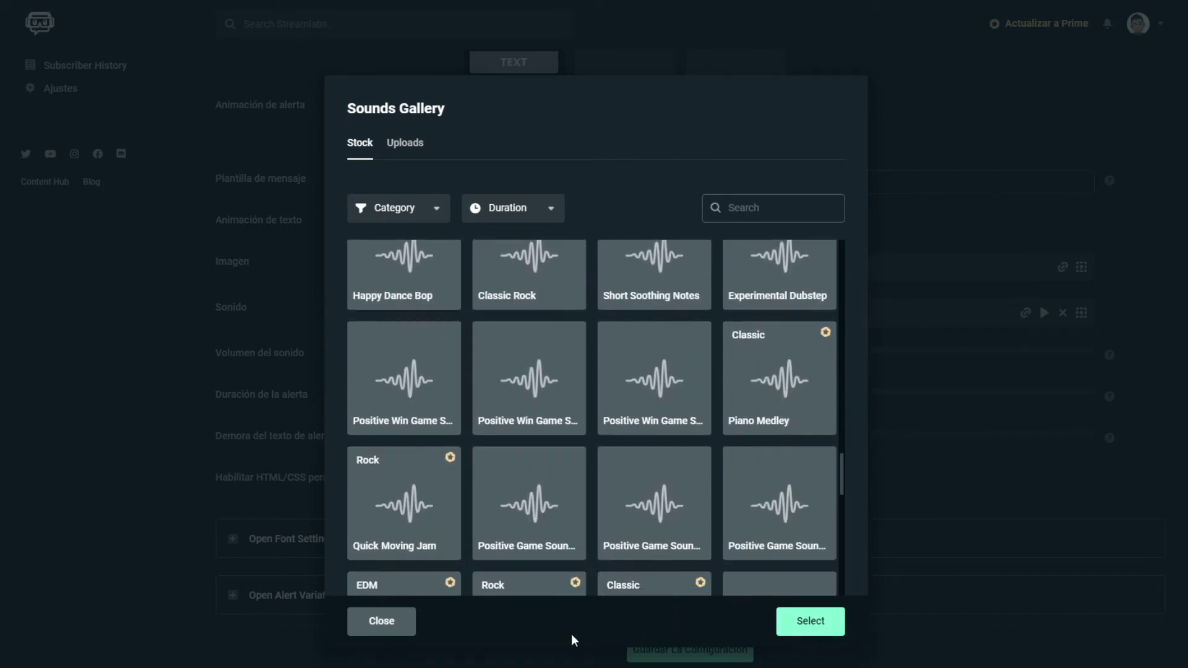
{"action": "left_click", "coordinate": [382, 627]}
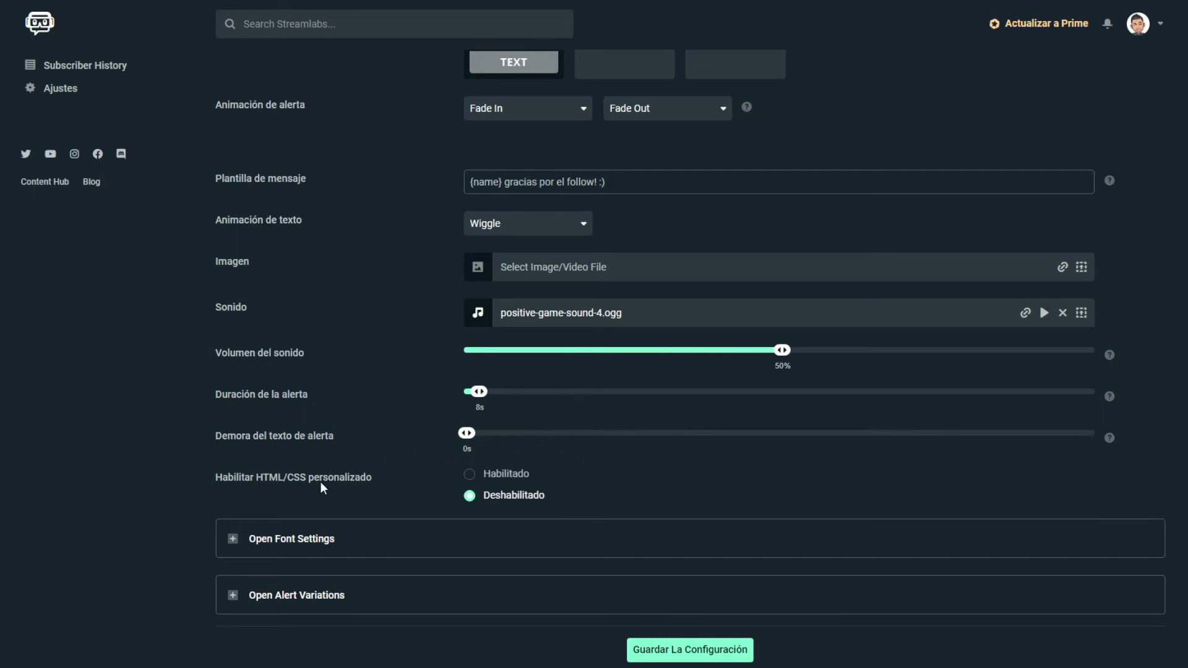
Expand the follow alert's font settings and alert variations and examine their options.
{"action": "scroll", "coordinate": [266, 493], "scroll_direction": "down", "scroll_amount": 1}
{"action": "left_click", "coordinate": [234, 530]}
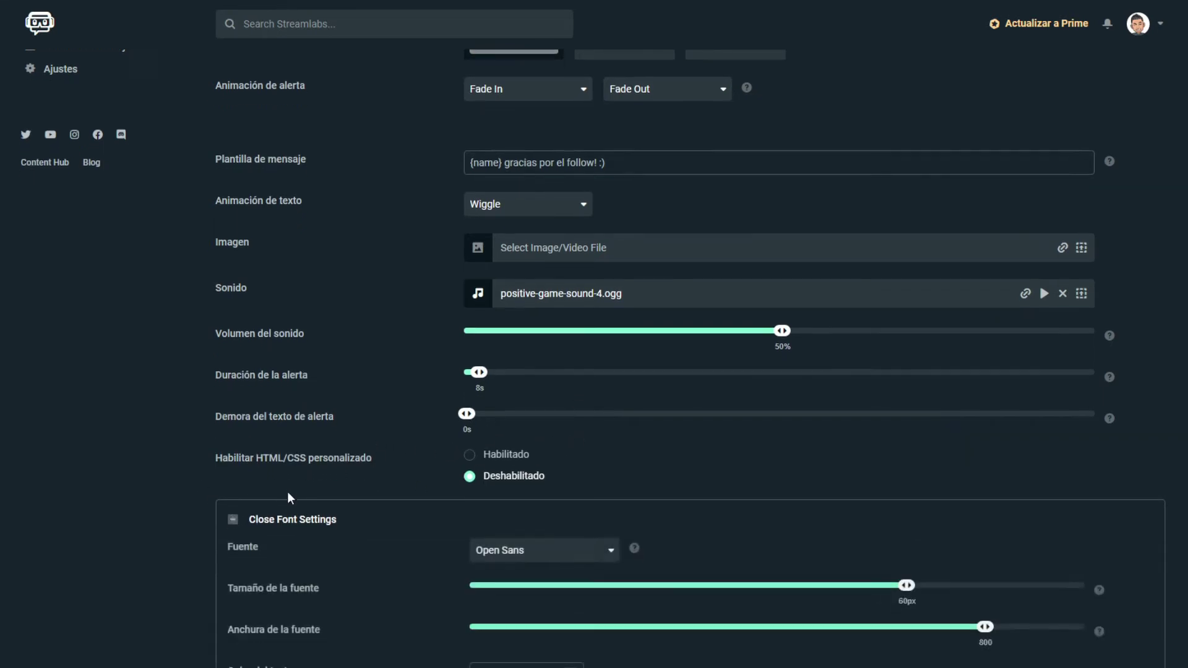
{"action": "scroll", "coordinate": [287, 491], "scroll_direction": "down", "scroll_amount": 3}
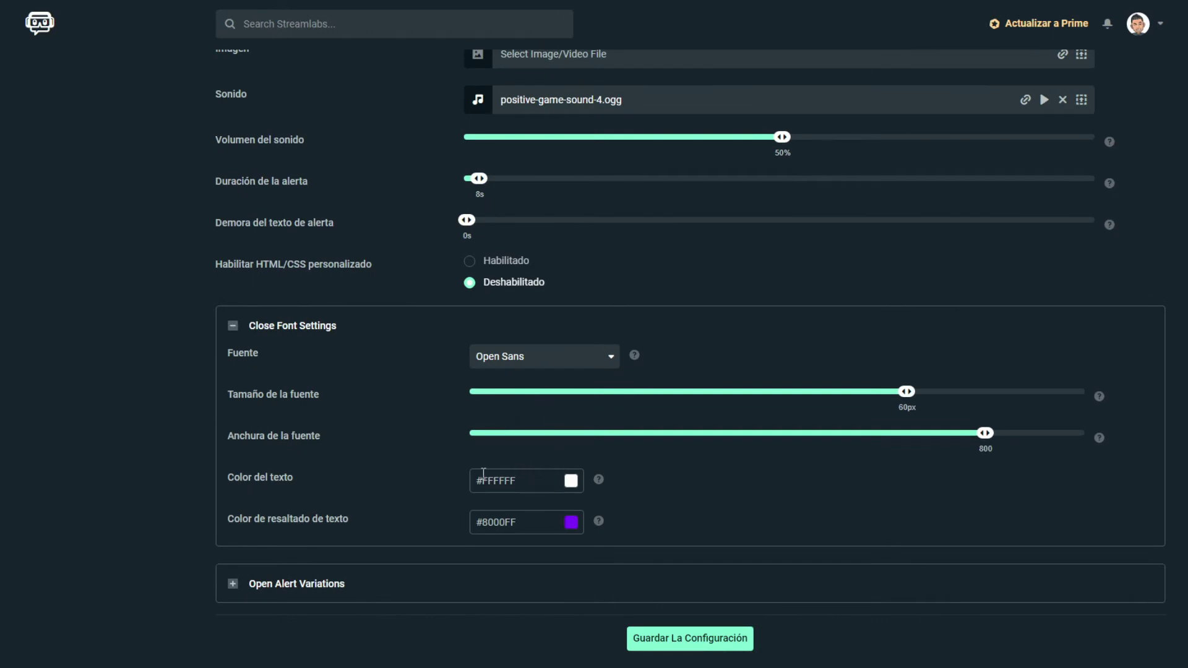
{"action": "left_click", "coordinate": [297, 584]}
{"action": "scroll", "coordinate": [295, 540], "scroll_direction": "down", "scroll_amount": 2}
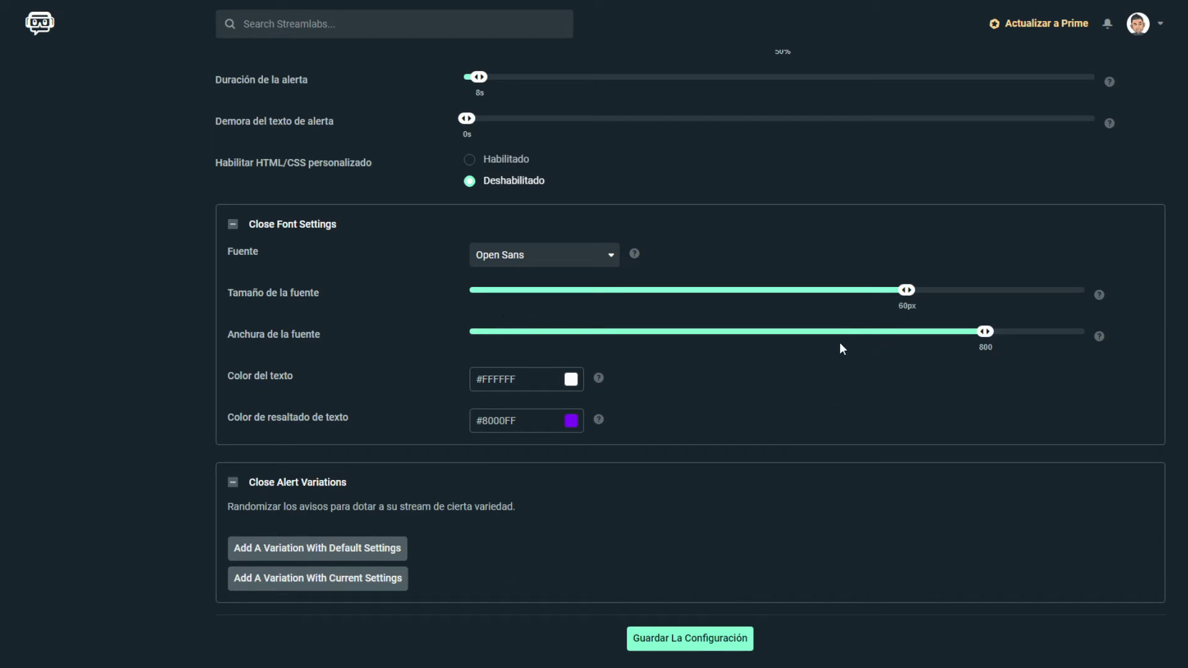
Review the general alert configuration, including alert delay, moderation, layout, Alert Parries and the profanity filter.
{"action": "scroll", "coordinate": [835, 336], "scroll_direction": "up", "scroll_amount": 5}
{"action": "scroll", "coordinate": [835, 336], "scroll_direction": "up", "scroll_amount": 7}
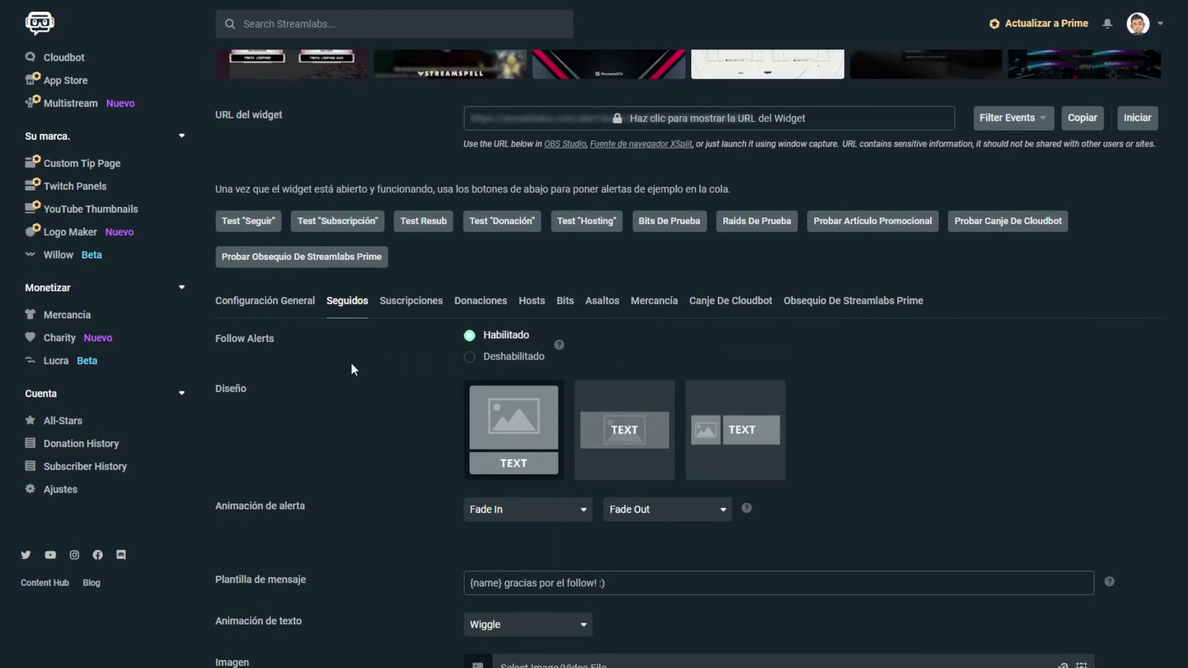
{"action": "left_click", "coordinate": [308, 313]}
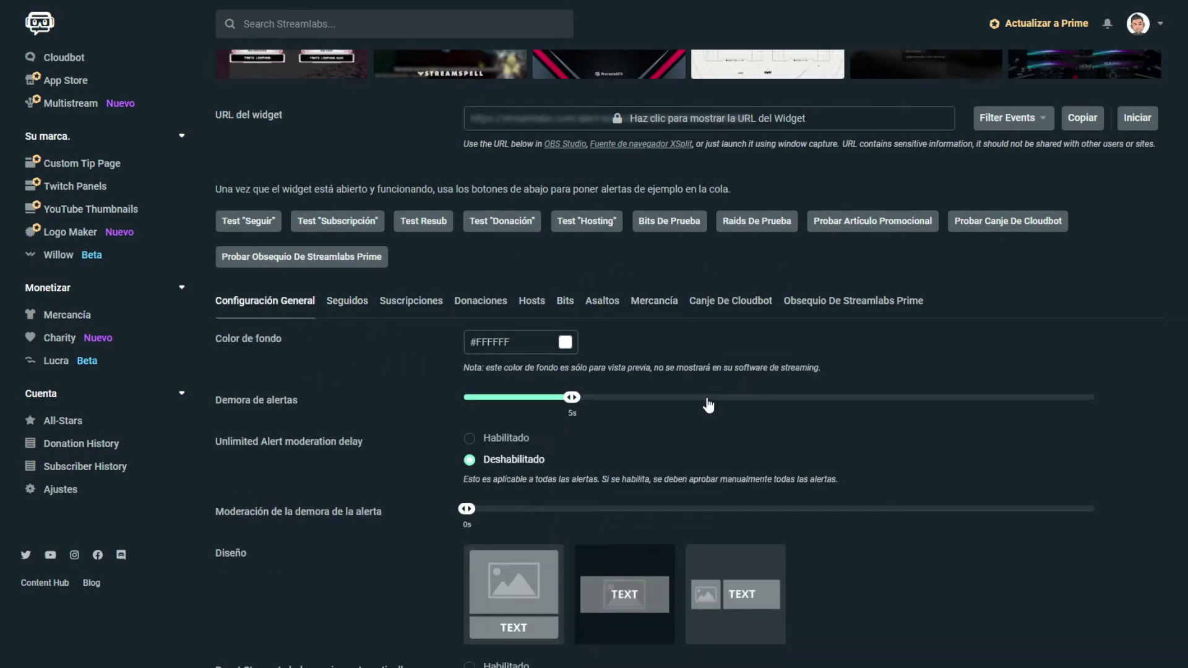
{"action": "scroll", "coordinate": [705, 406], "scroll_direction": "down", "scroll_amount": 2}
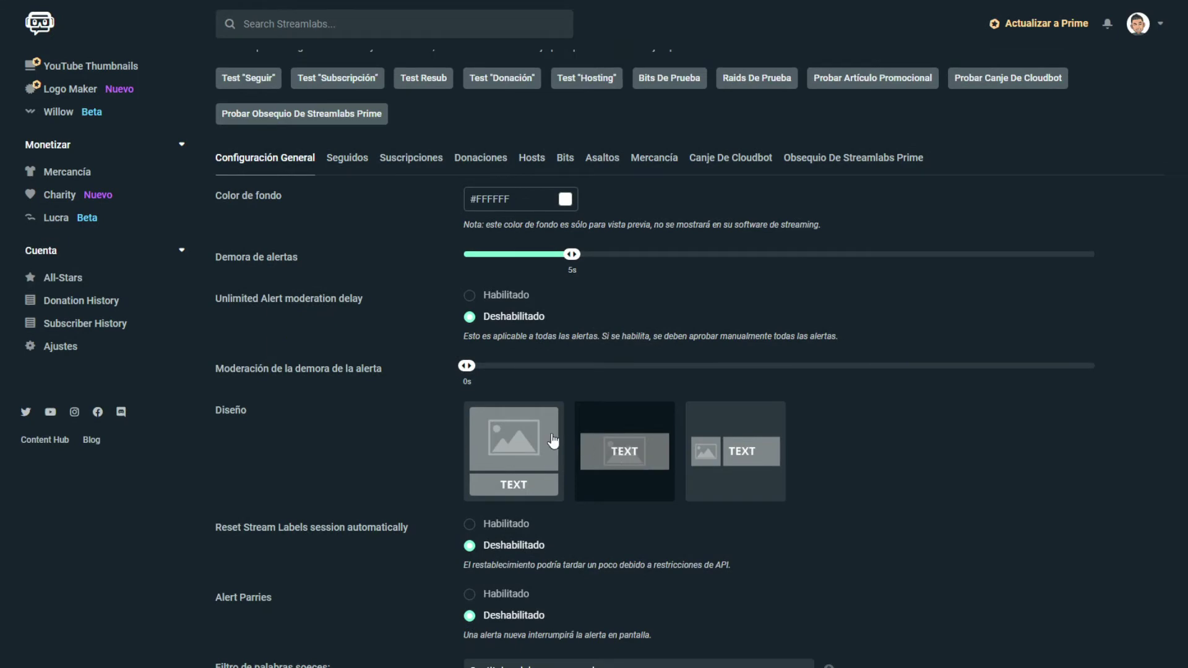
{"action": "scroll", "coordinate": [519, 513], "scroll_direction": "down", "scroll_amount": 1}
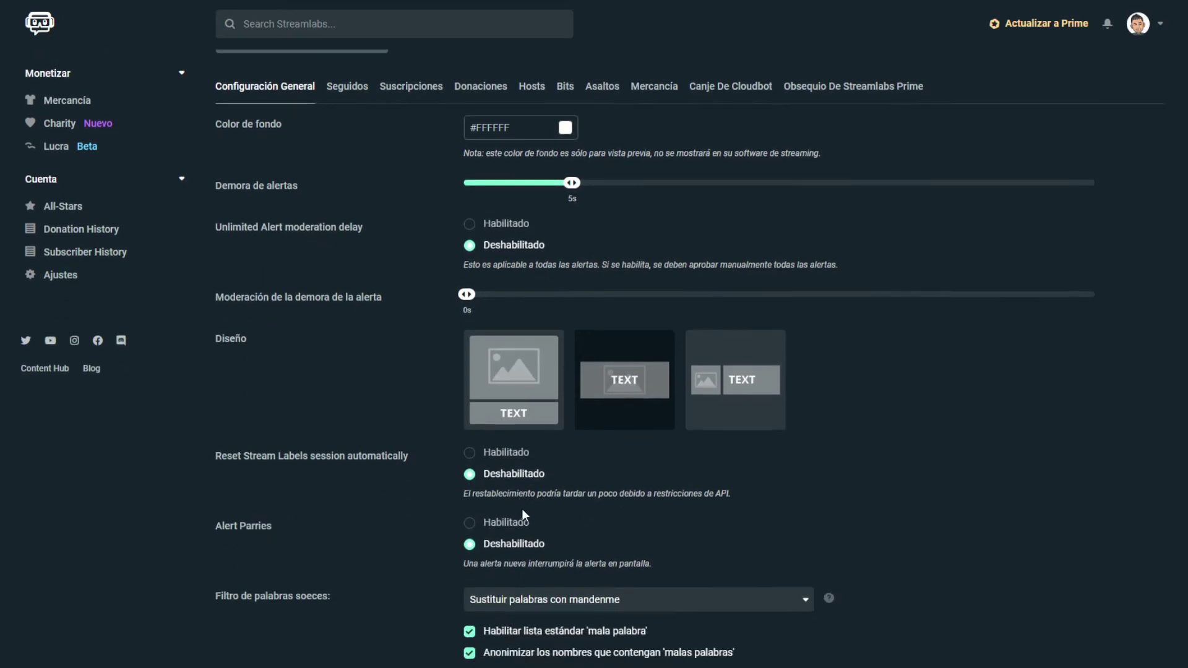
{"action": "scroll", "coordinate": [522, 509], "scroll_direction": "down", "scroll_amount": 2}
{"action": "scroll", "coordinate": [619, 436], "scroll_direction": "up", "scroll_amount": 2}
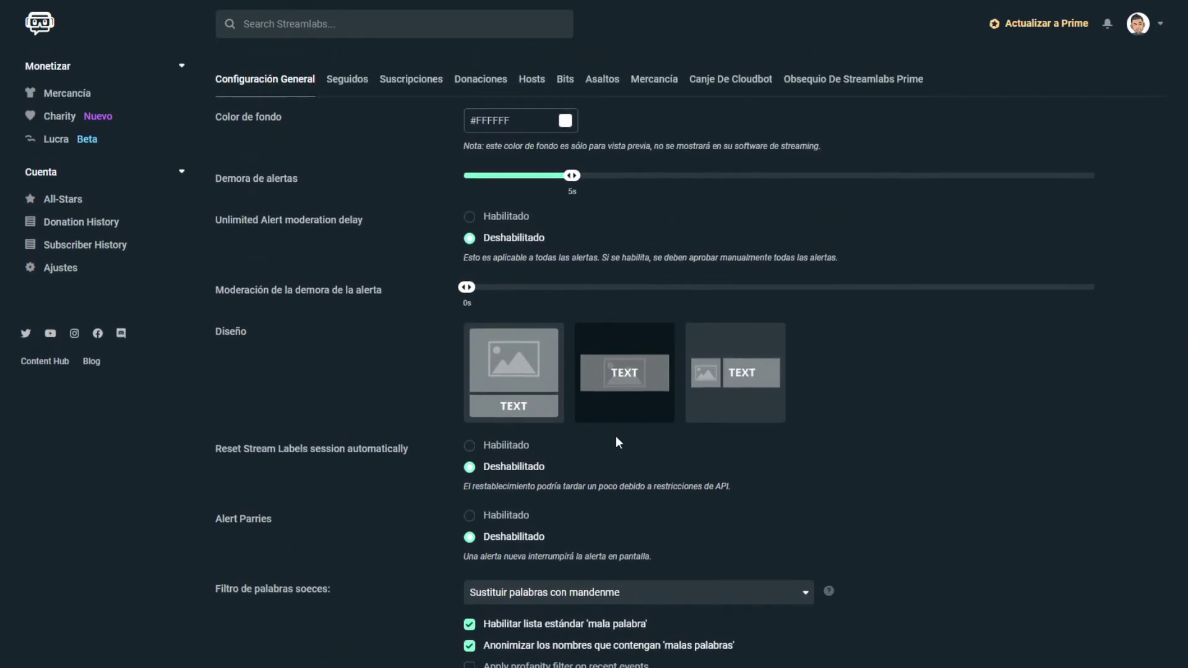
{"action": "scroll", "coordinate": [615, 435], "scroll_direction": "up", "scroll_amount": 3}
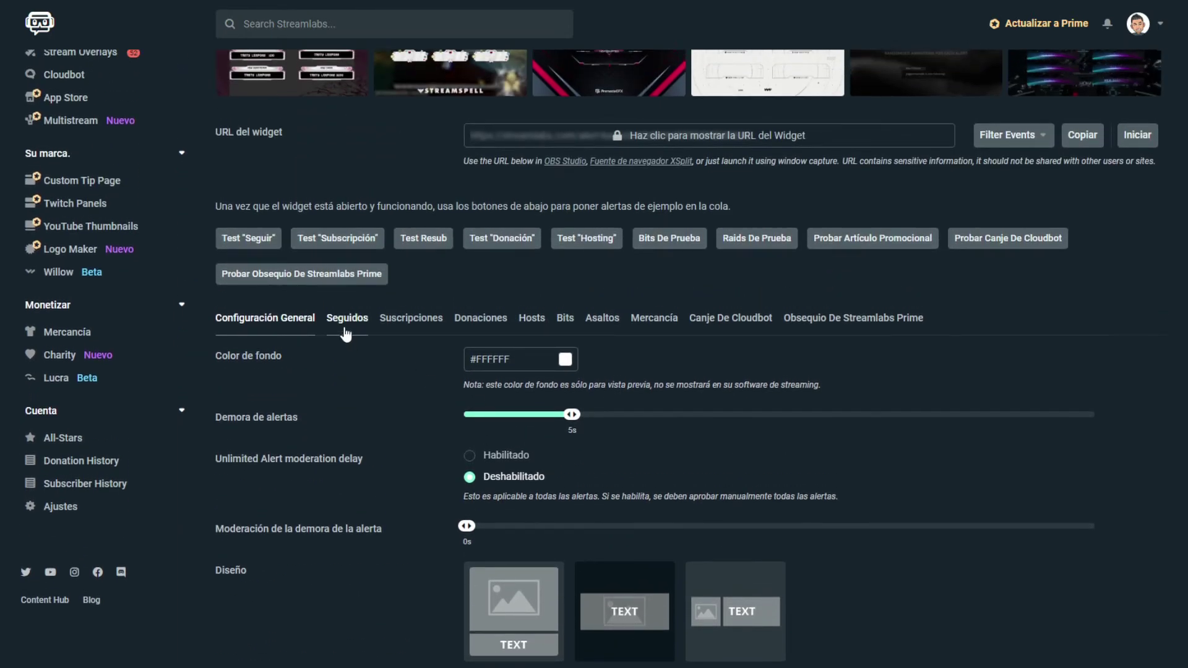
Examine the follow alert's settings, from its layout and animation through message, sound and duration to the save option.
{"action": "left_click", "coordinate": [347, 334]}
{"action": "scroll", "coordinate": [459, 323], "scroll_direction": "down", "scroll_amount": 4}
{"action": "scroll", "coordinate": [557, 396], "scroll_direction": "up", "scroll_amount": 2}
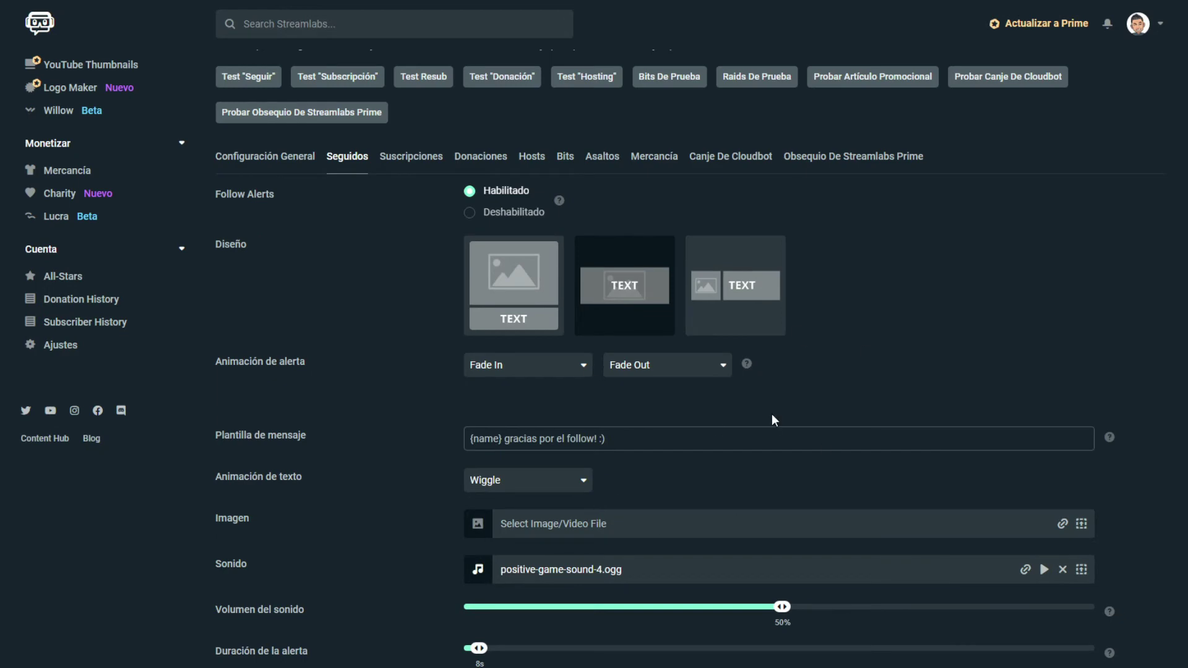
{"action": "scroll", "coordinate": [772, 414], "scroll_direction": "down", "scroll_amount": 4}
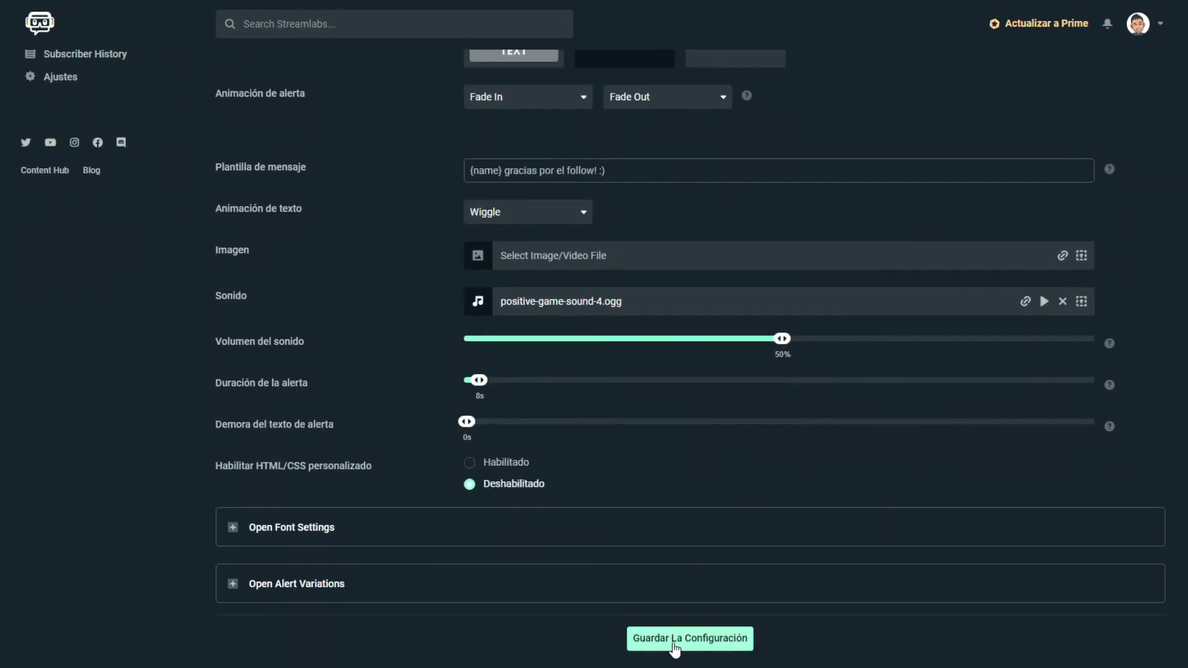
{"action": "scroll", "coordinate": [623, 429], "scroll_direction": "up", "scroll_amount": 3}
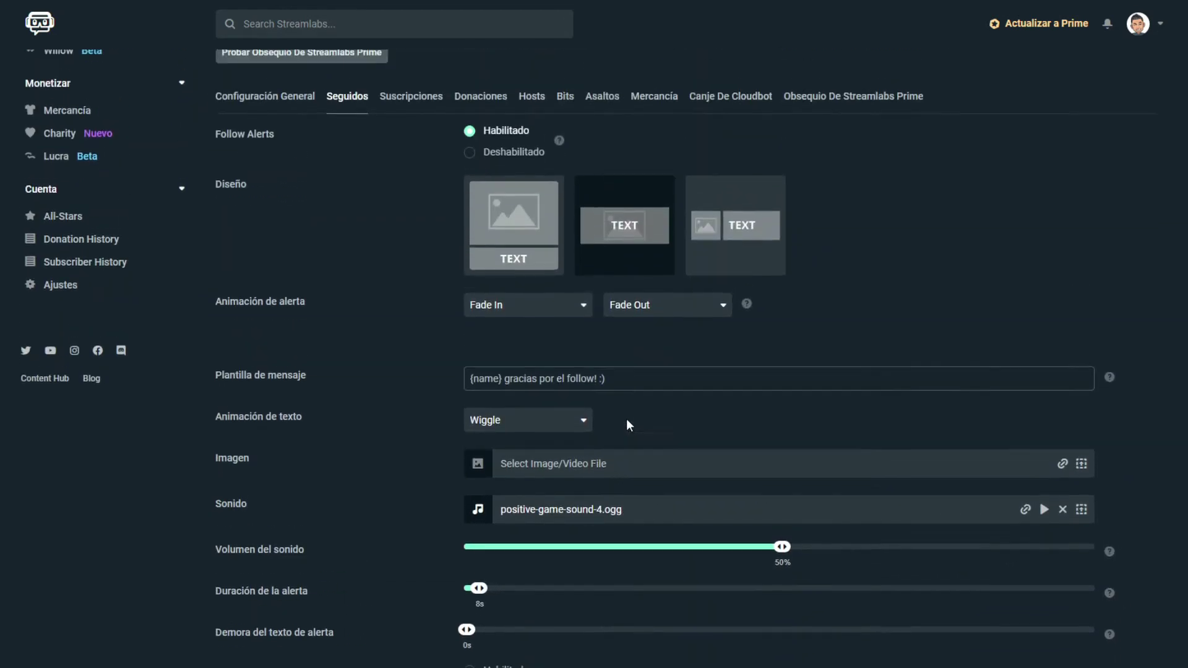
{"action": "scroll", "coordinate": [627, 418], "scroll_direction": "up", "scroll_amount": 4}
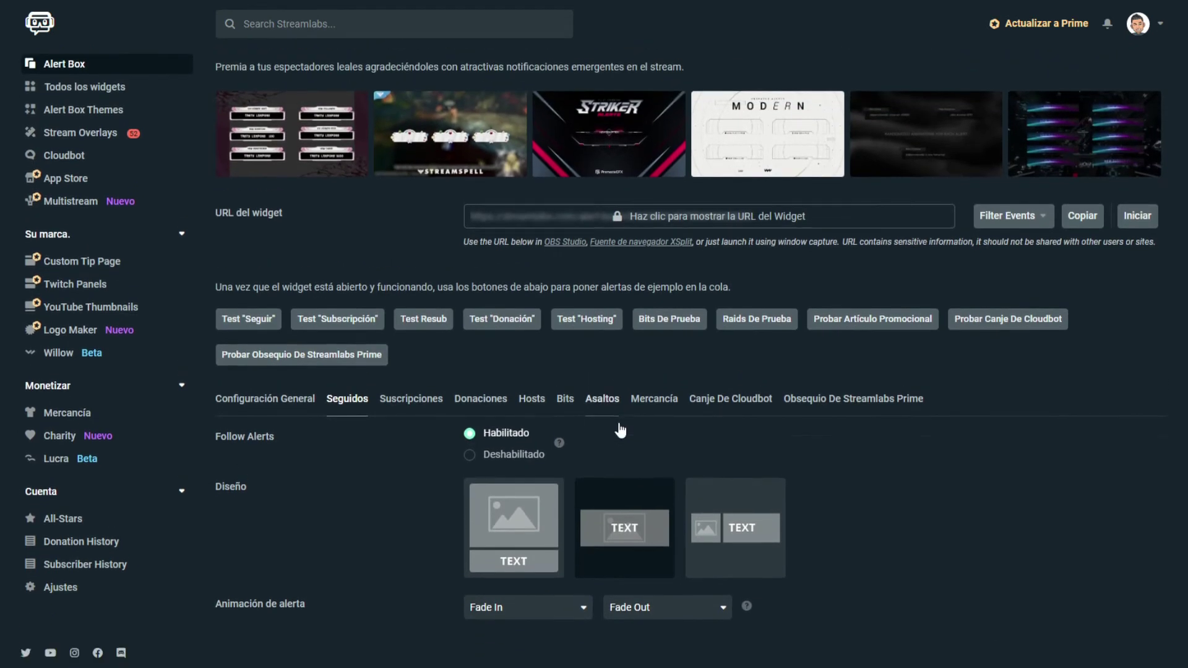
{"action": "scroll", "coordinate": [620, 429], "scroll_direction": "down", "scroll_amount": 2}
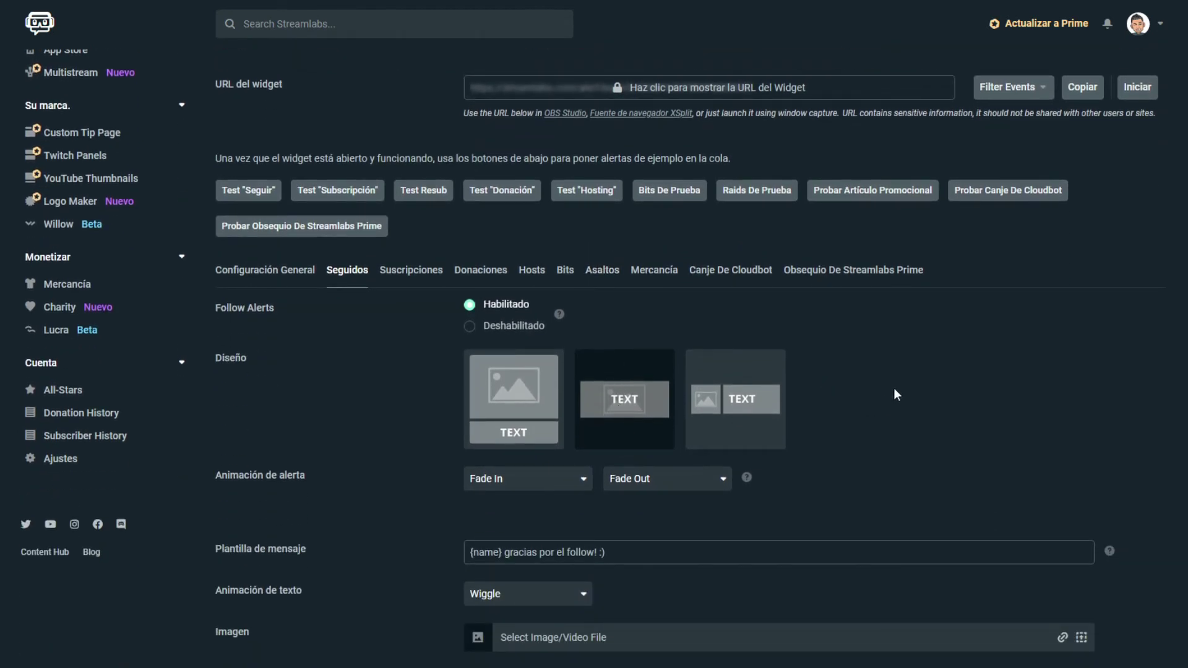
{"action": "scroll", "coordinate": [893, 388], "scroll_direction": "down", "scroll_amount": 2}
Copy the Alert Box widget URL.
{"action": "scroll", "coordinate": [1061, 415], "scroll_direction": "up", "scroll_amount": 5}
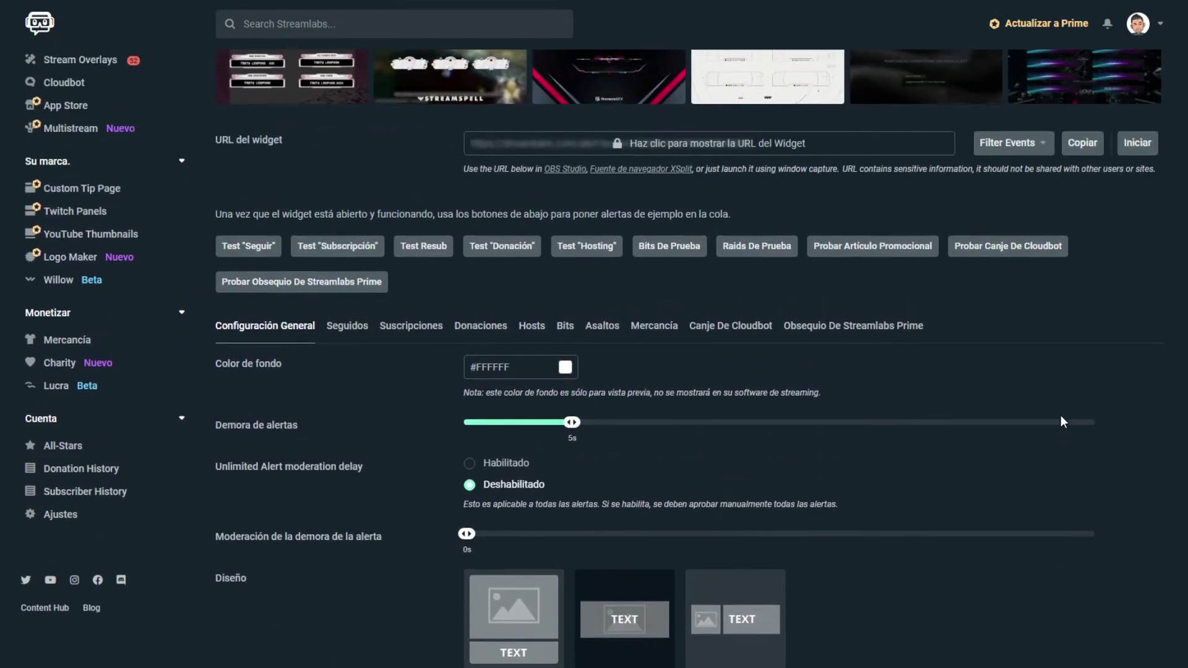
{"action": "scroll", "coordinate": [1060, 407], "scroll_direction": "up", "scroll_amount": 1}
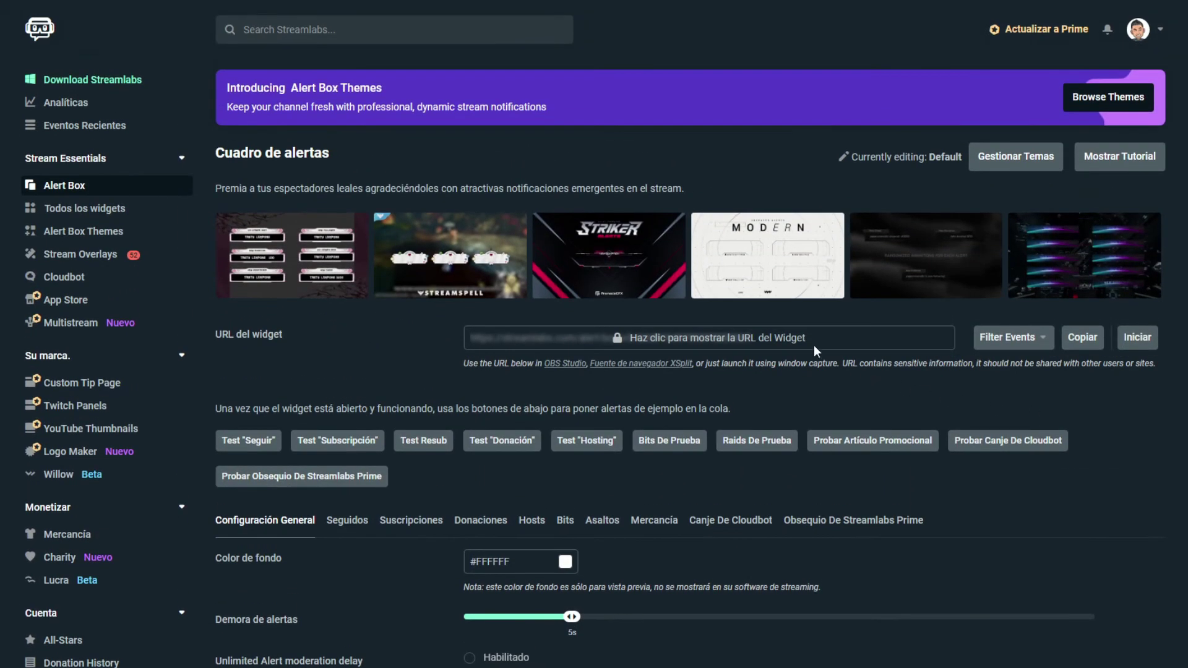
{"action": "left_click", "coordinate": [1082, 344]}
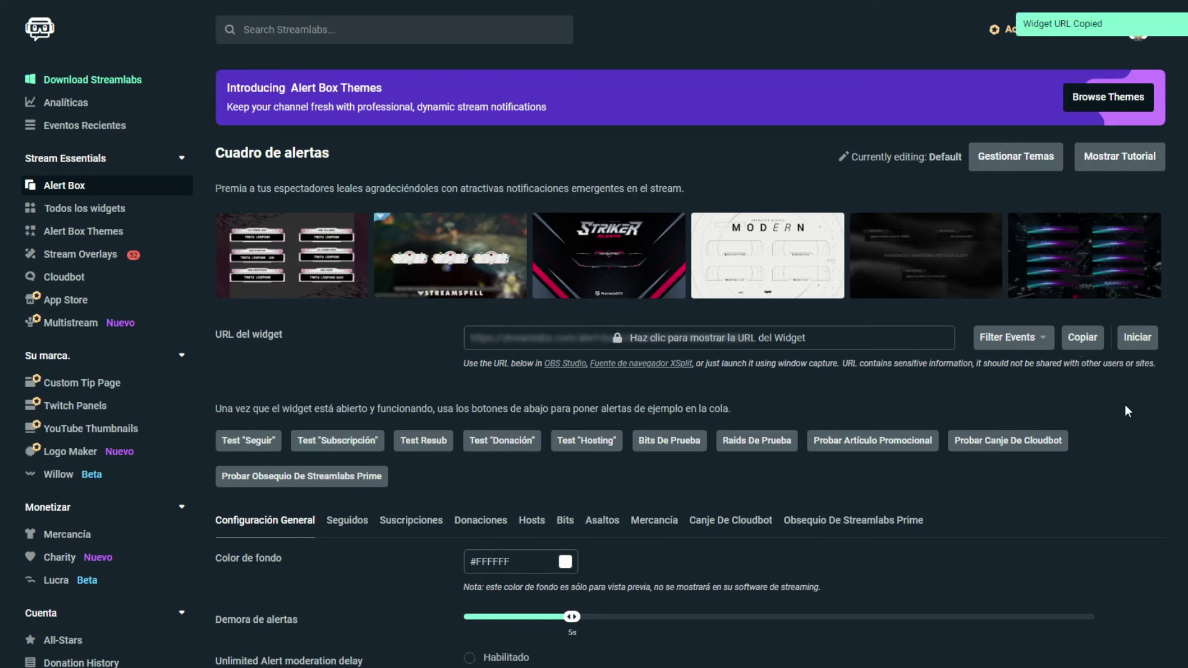
Switch to OBS and add a new browser source named Alertas to the Tutoriales scene.
{"action": "key", "text": "alt+Tab"}
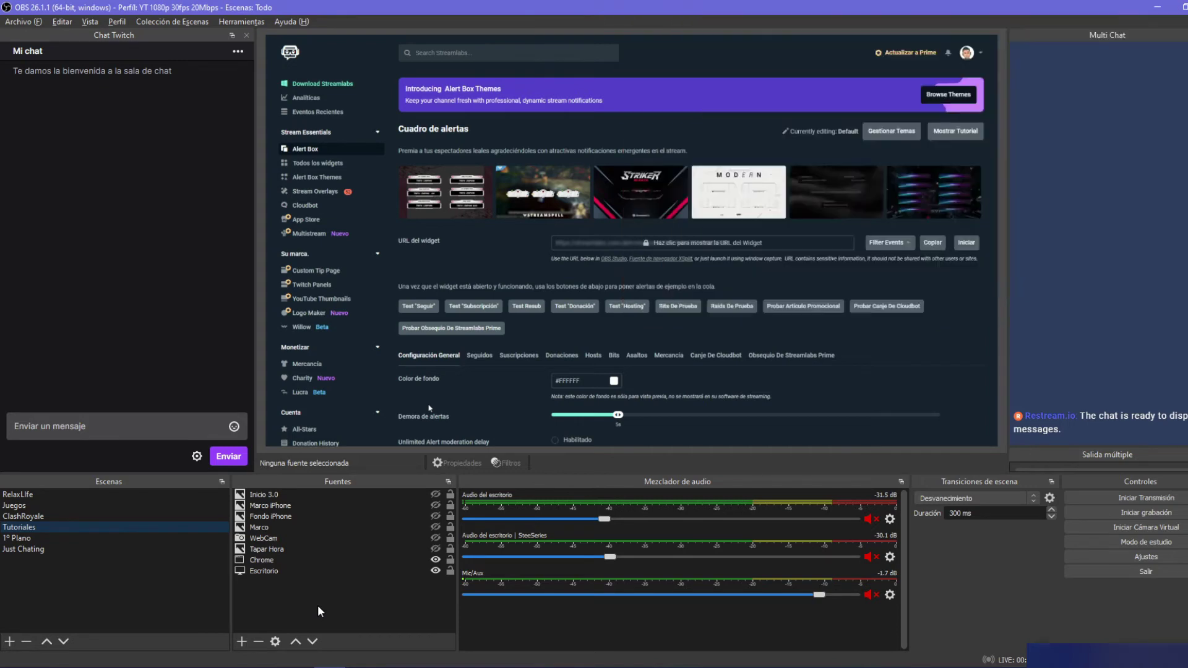
{"action": "left_click", "coordinate": [242, 640]}
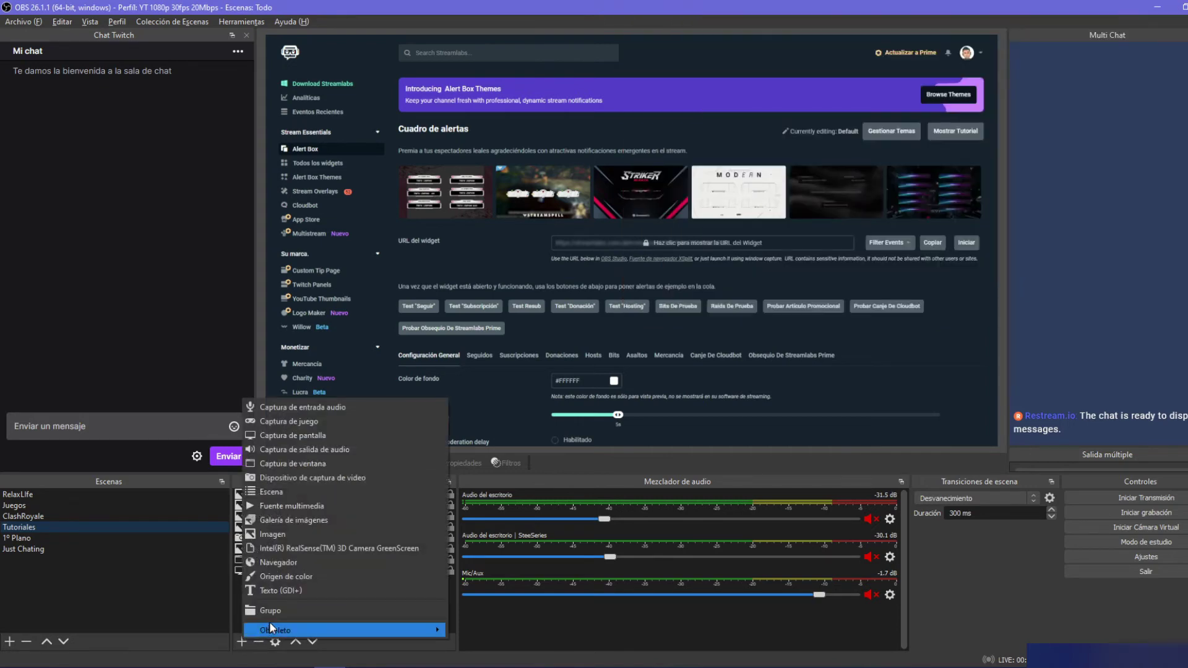
{"action": "left_click", "coordinate": [279, 562]}
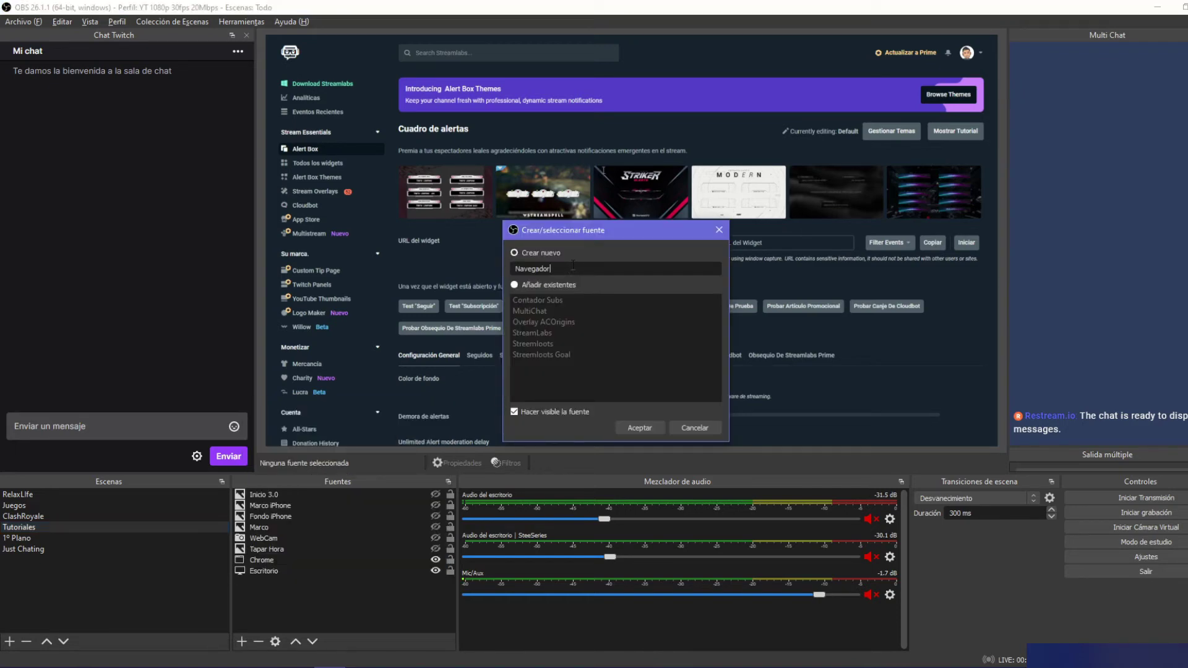
{"action": "left_click", "coordinate": [514, 286]}
{"action": "left_click", "coordinate": [539, 333]}
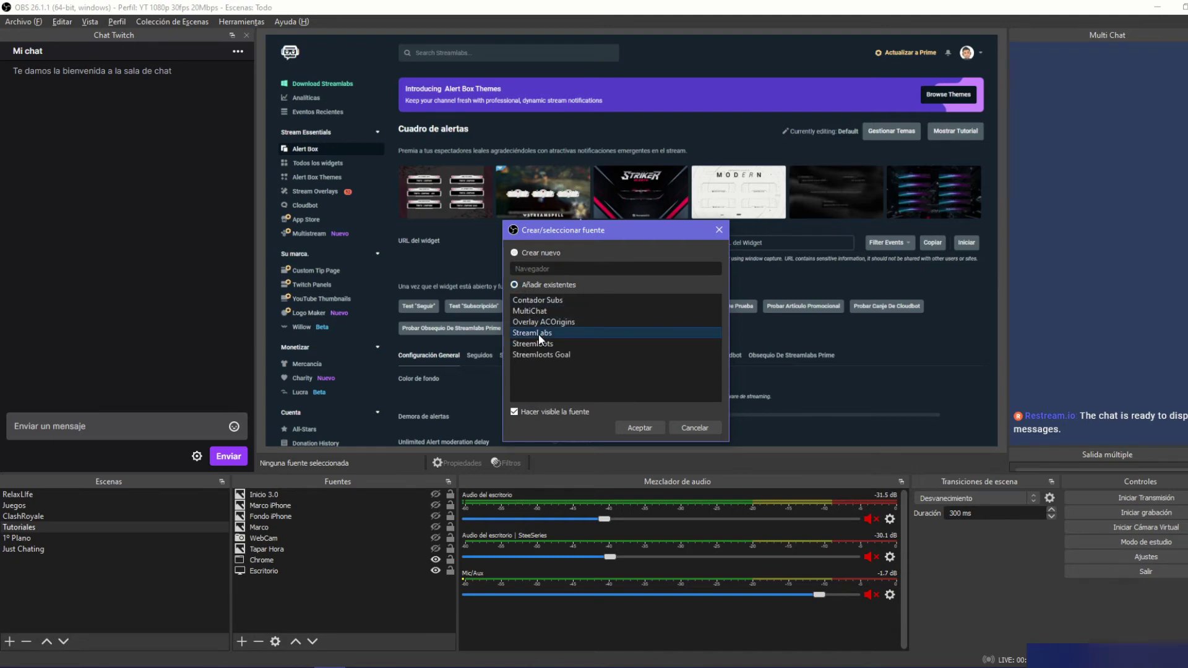
{"action": "left_click", "coordinate": [529, 253]}
{"action": "left_click_drag", "start_coordinate": [557, 269], "coordinate": [508, 265]}
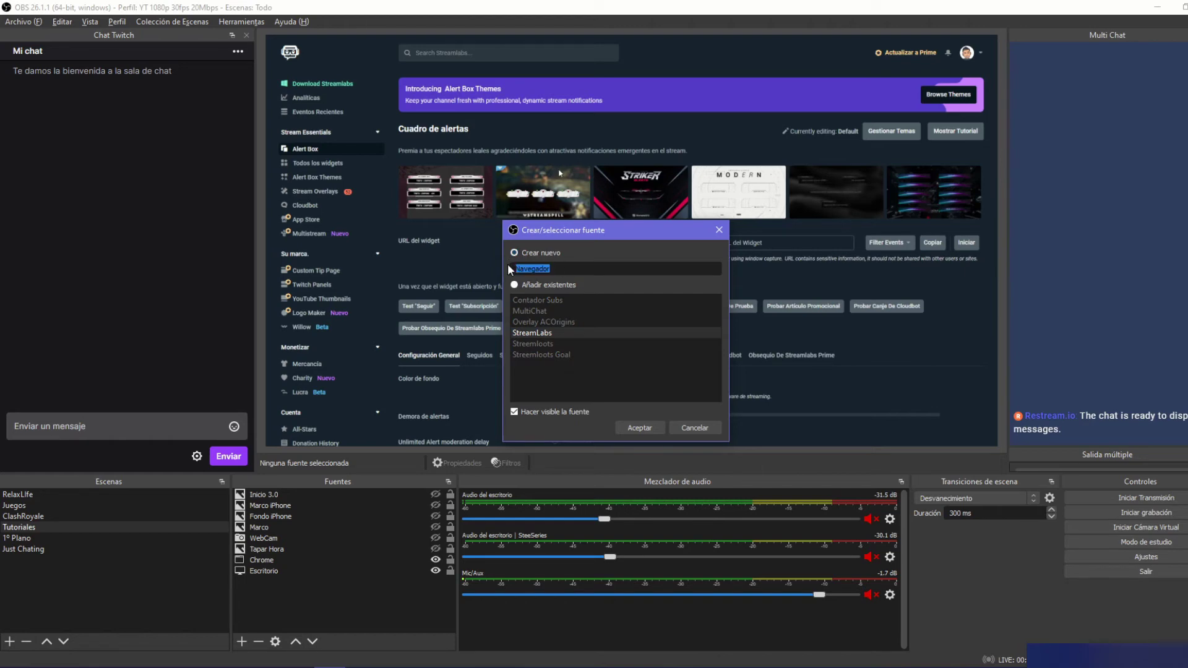
{"action": "key", "text": "BackSpace"}
{"action": "left_click", "coordinate": [649, 429]}
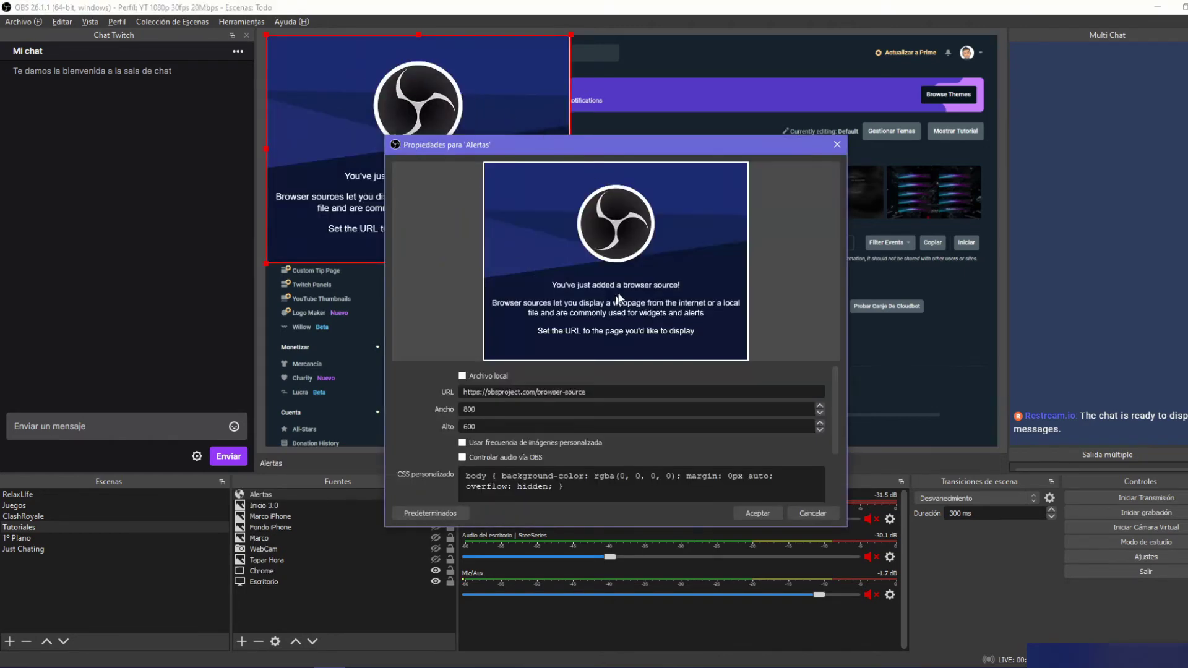
Replace the Alertas browser source's default URL with the copied widget URL and accept its properties.
{"action": "left_click_drag", "start_coordinate": [629, 392], "coordinate": [447, 390]}
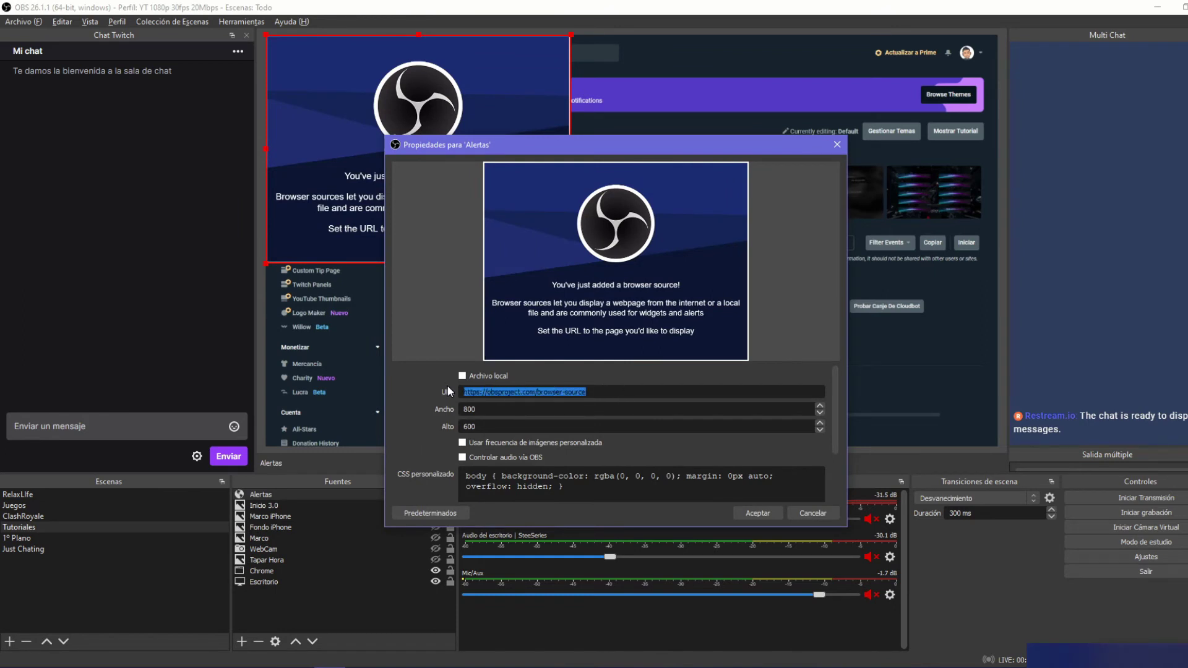
{"action": "key", "text": "BackSpace"}
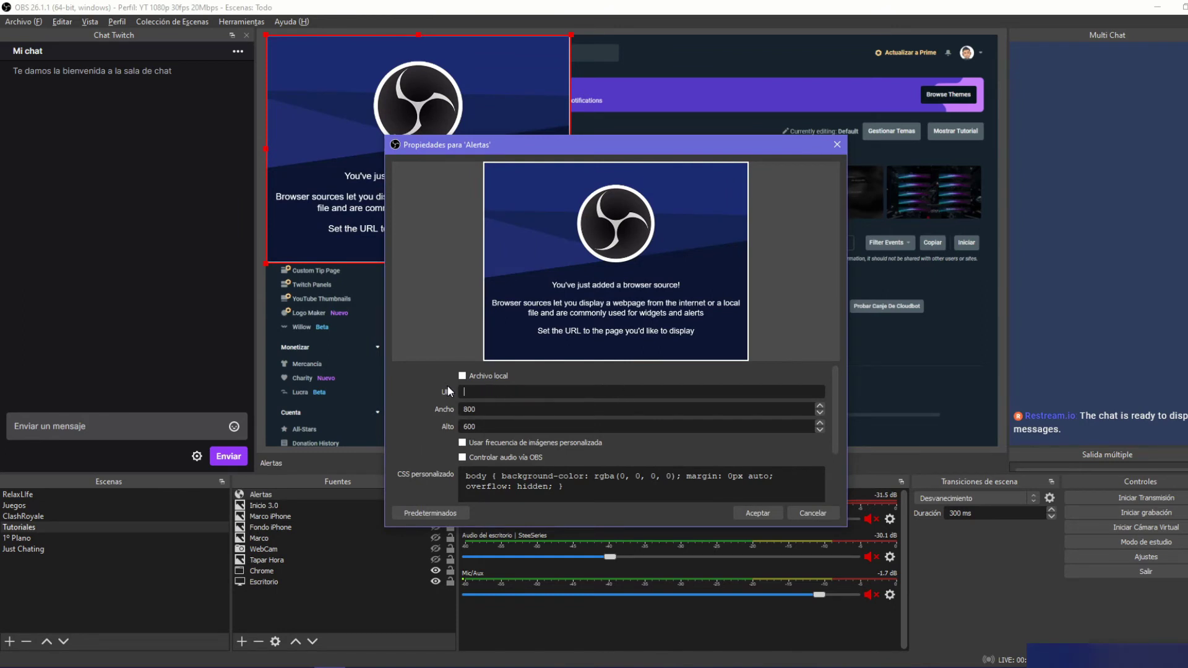
{"action": "key", "text": "ctrl+v"}
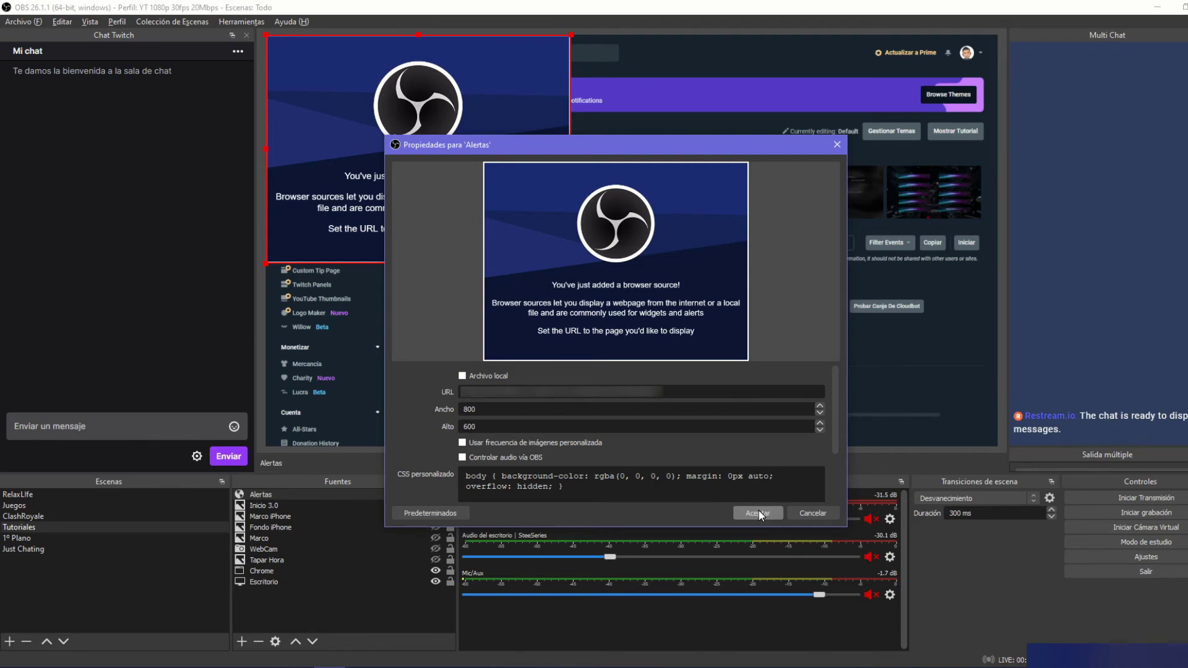
{"action": "left_click", "coordinate": [758, 510]}
Send a test follow alert from Streamlabs and try the Alertas source at different positions on the OBS canvas.
{"action": "left_click_drag", "start_coordinate": [447, 185], "coordinate": [929, 210]}
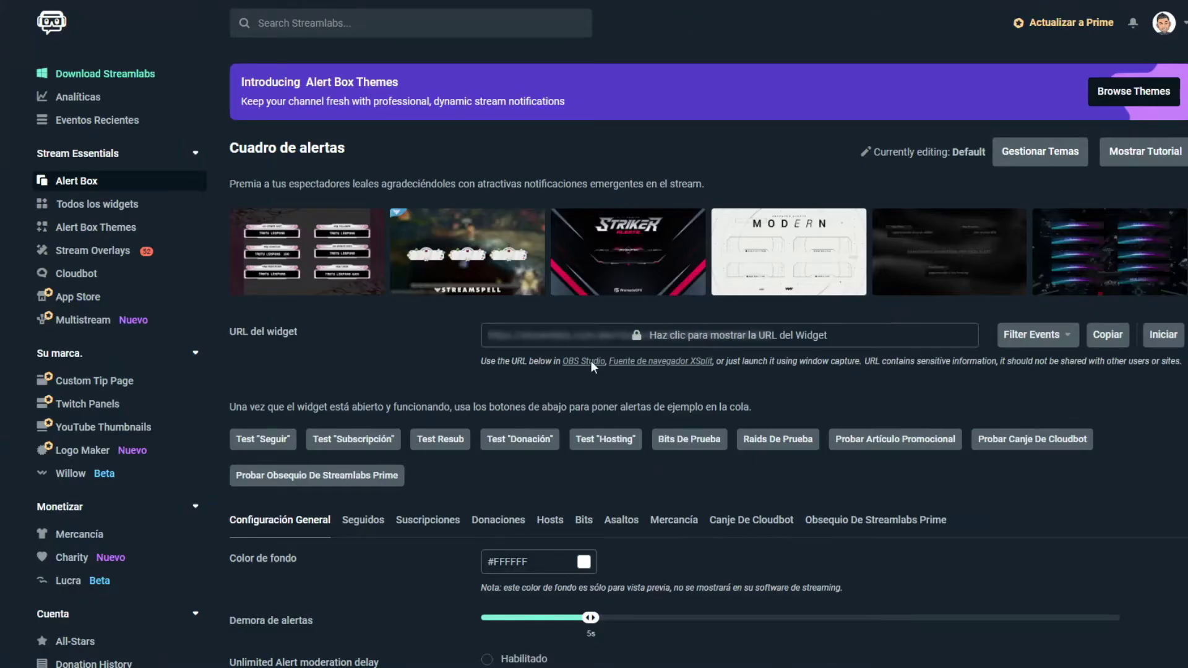
{"action": "scroll", "coordinate": [475, 380], "scroll_direction": "down", "scroll_amount": 2}
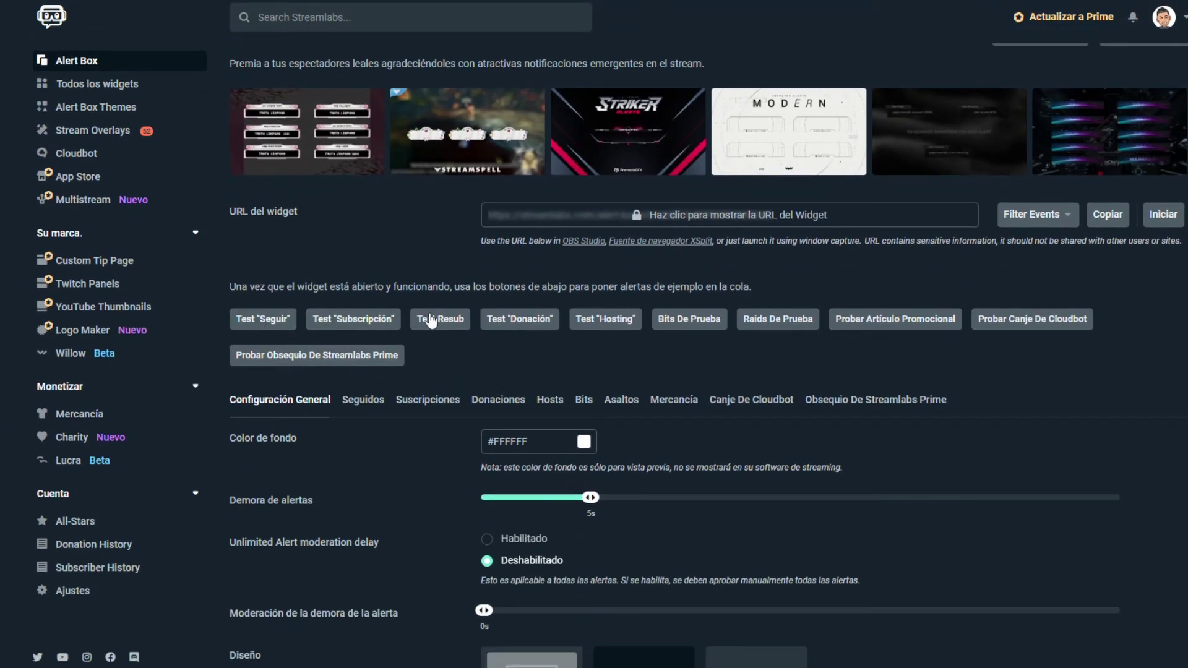
{"action": "left_click", "coordinate": [276, 323]}
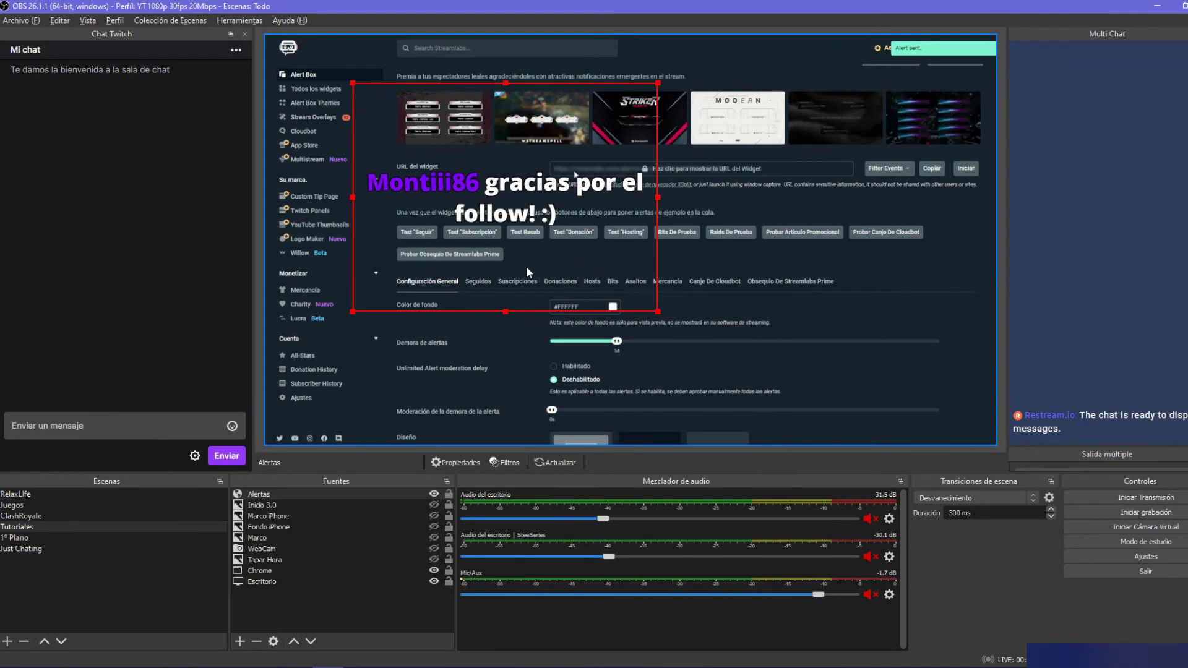
{"action": "left_click_drag", "start_coordinate": [568, 285], "coordinate": [745, 361]}
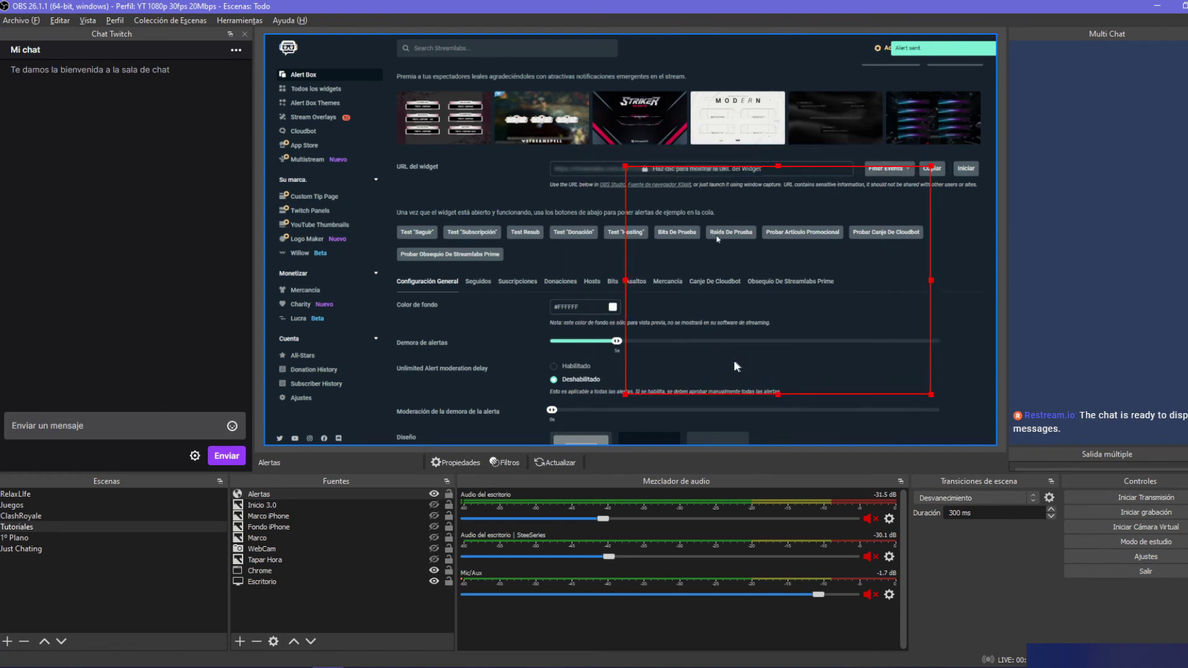
Set the Alertas source's height to 300 and move it to the upper-left corner of the canvas.
{"action": "double_click", "coordinate": [278, 495]}
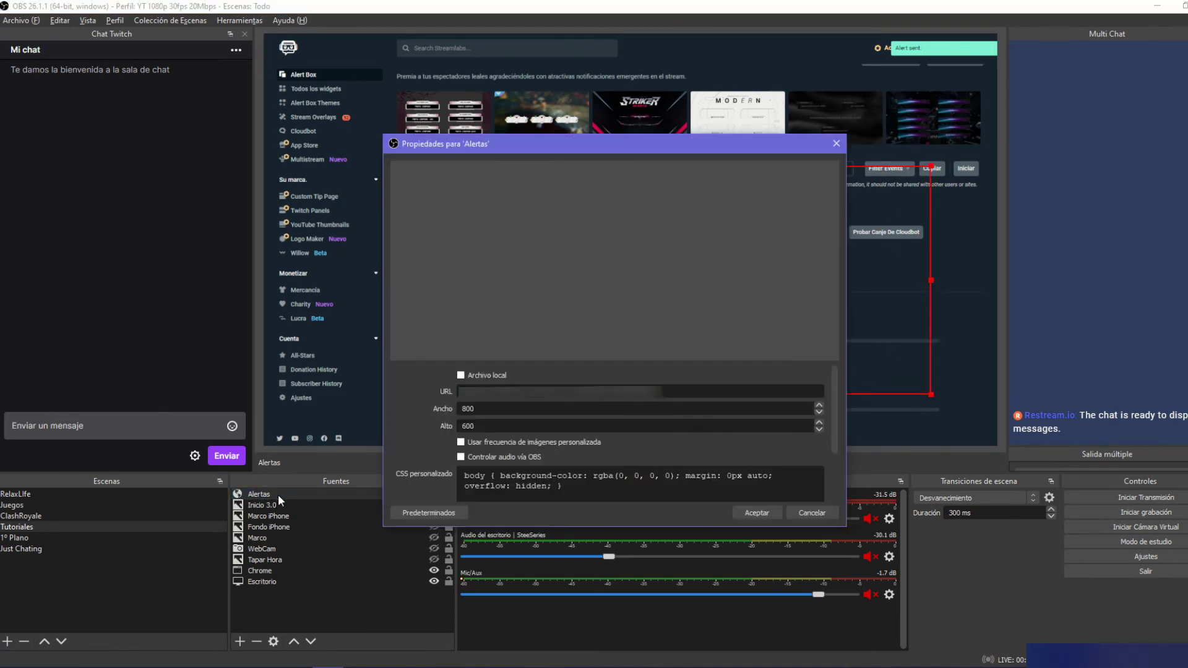
{"action": "double_click", "coordinate": [479, 409]}
{"action": "double_click", "coordinate": [480, 426]}
{"action": "type", "text": "300"}
{"action": "left_click", "coordinate": [746, 511]}
{"action": "left_click_drag", "start_coordinate": [806, 246], "coordinate": [464, 121]}
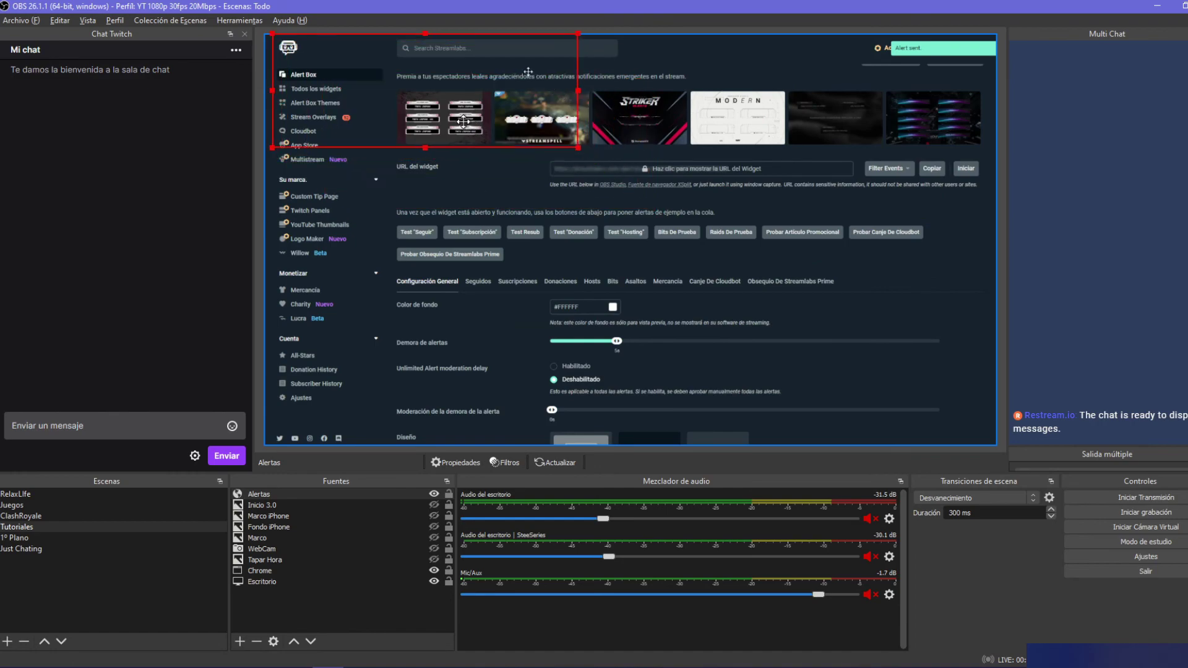
Send a test subscription alert from Streamlabs and check its placement on the OBS canvas.
{"action": "key", "text": "alt+Tab"}
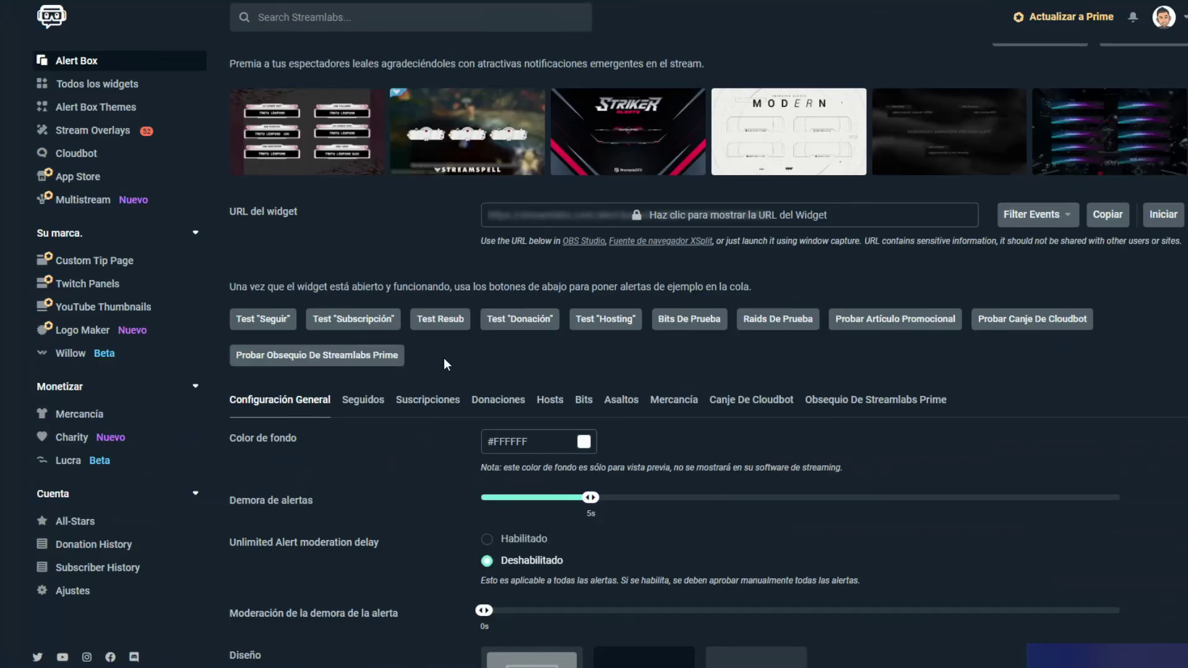
{"action": "left_click", "coordinate": [341, 322]}
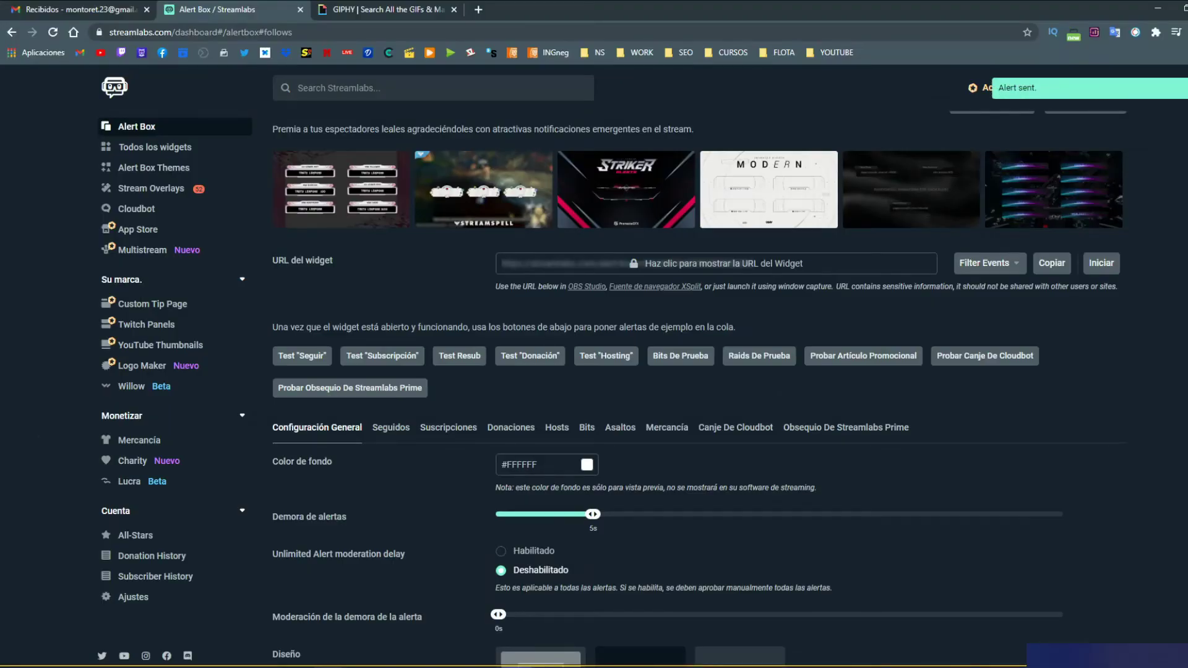
{"action": "key", "text": "alt+Tab"}
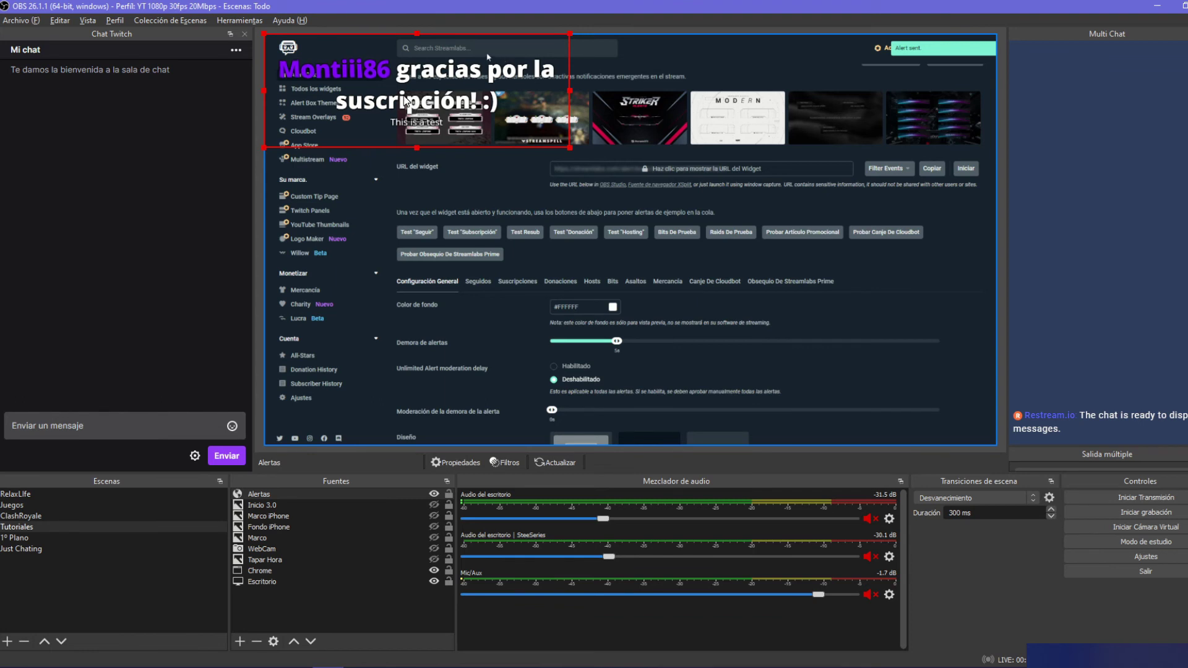
{"action": "mouse_move", "coordinate": [404, 96]}
{"action": "left_mouse_down"}
{"action": "mouse_move", "coordinate": [737, 240]}
{"action": "mouse_move", "coordinate": [523, 206]}
{"action": "mouse_move", "coordinate": [523, 162]}
{"action": "mouse_move", "coordinate": [403, 117]}
{"action": "left_mouse_up"}
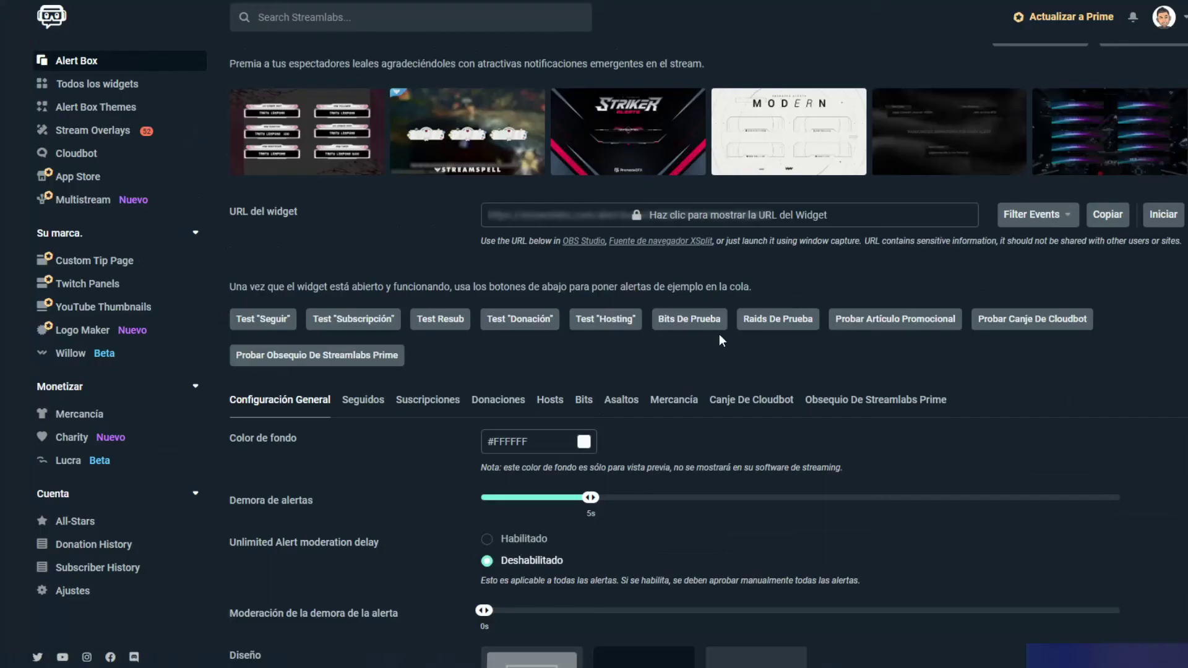
Switch the Streamlabs account's platform from Twitch to YouTube.
{"action": "left_click", "coordinate": [1176, 26]}
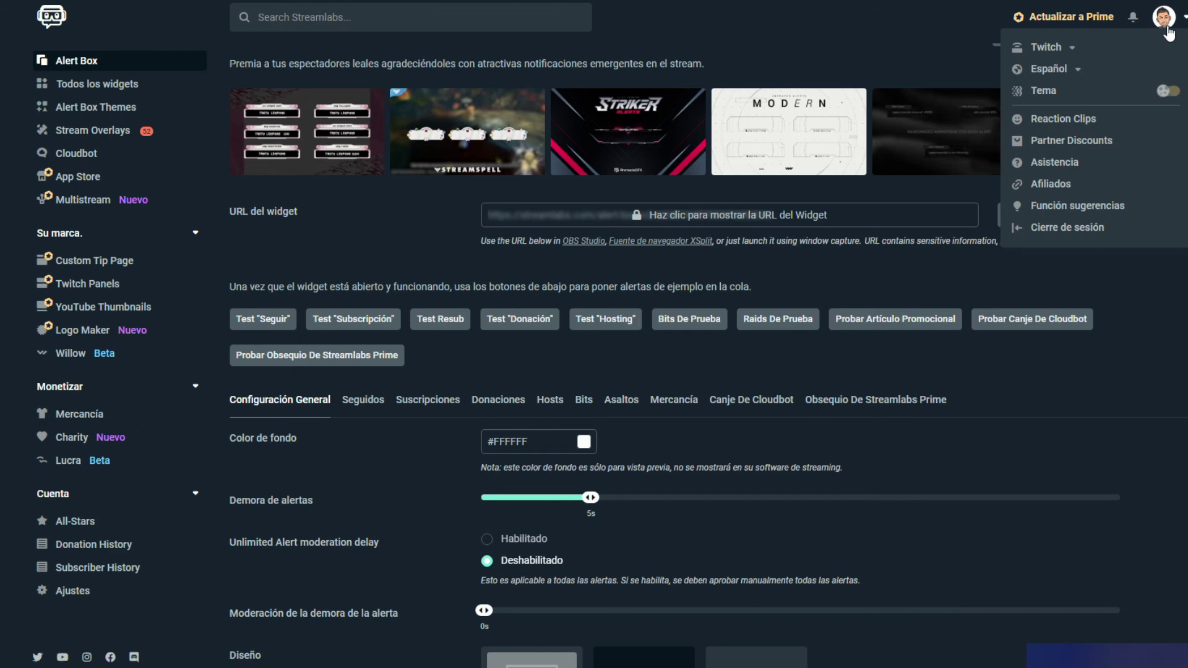
{"action": "left_click", "coordinate": [1068, 49]}
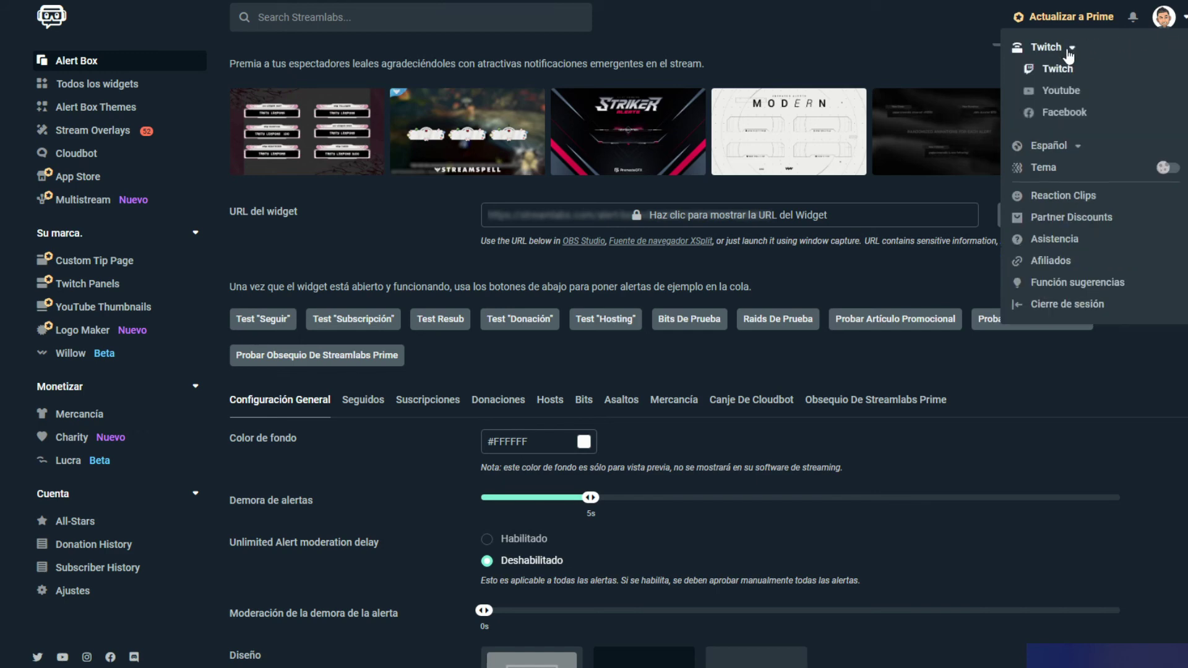
{"action": "left_click", "coordinate": [1068, 92]}
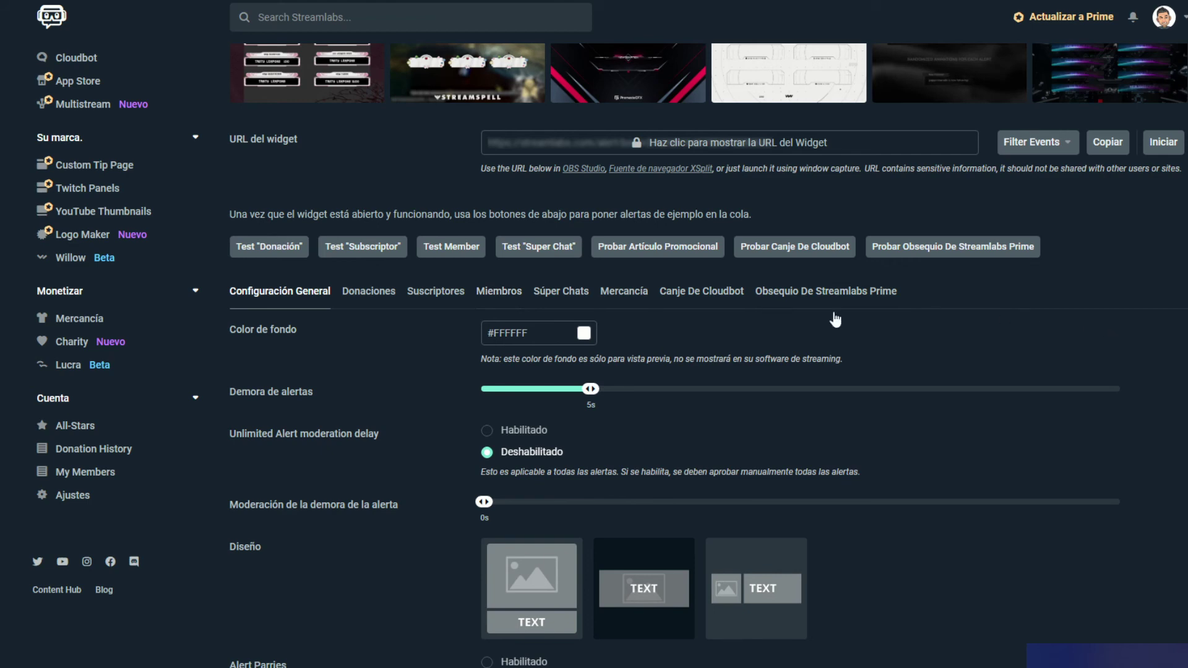
Review the YouTube donation and subscriber alert settings.
{"action": "scroll", "coordinate": [551, 375], "scroll_direction": "down", "scroll_amount": 7}
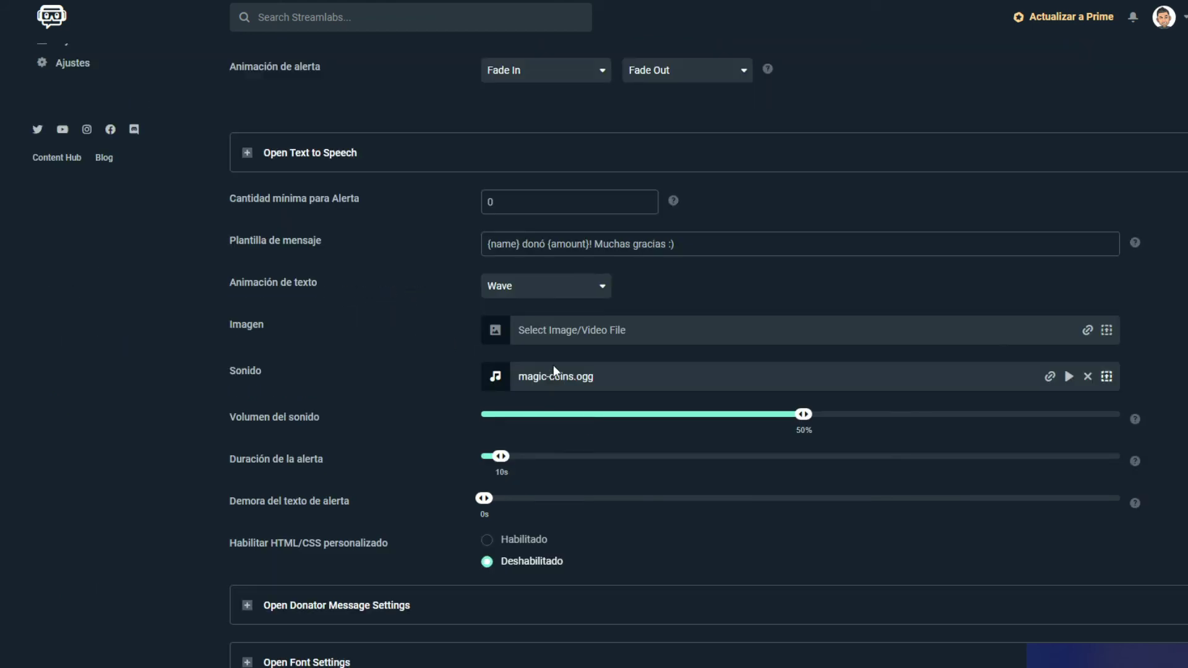
{"action": "scroll", "coordinate": [557, 347], "scroll_direction": "up", "scroll_amount": 7}
{"action": "left_click", "coordinate": [436, 318]}
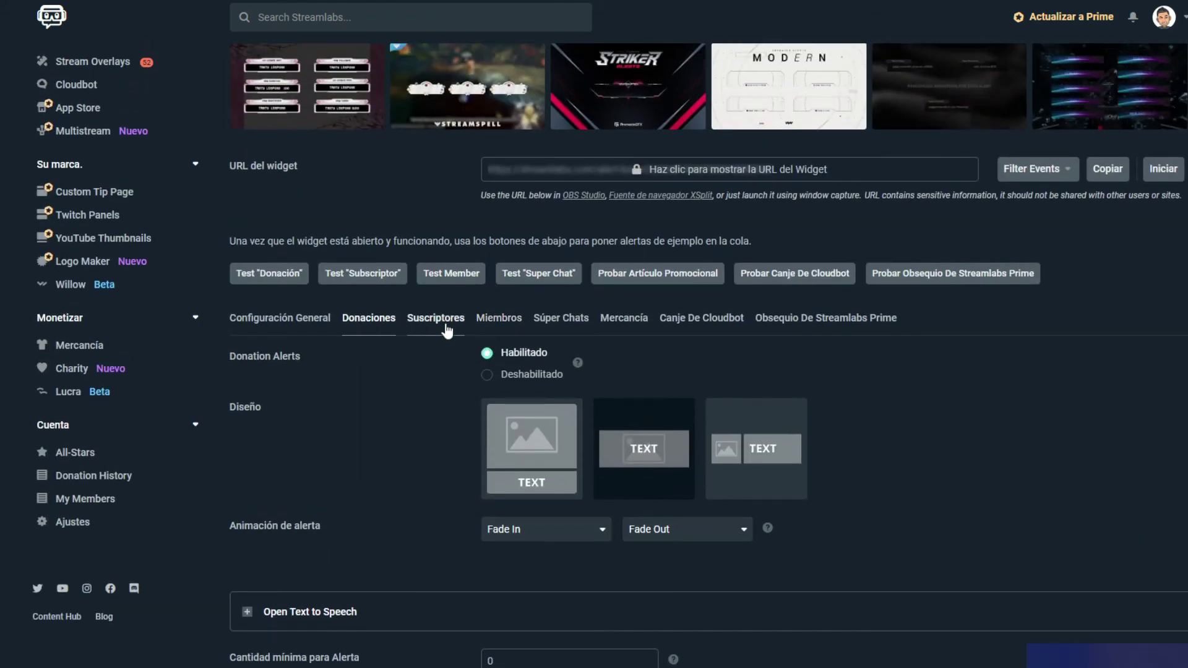
{"action": "scroll", "coordinate": [504, 291], "scroll_direction": "down", "scroll_amount": 1}
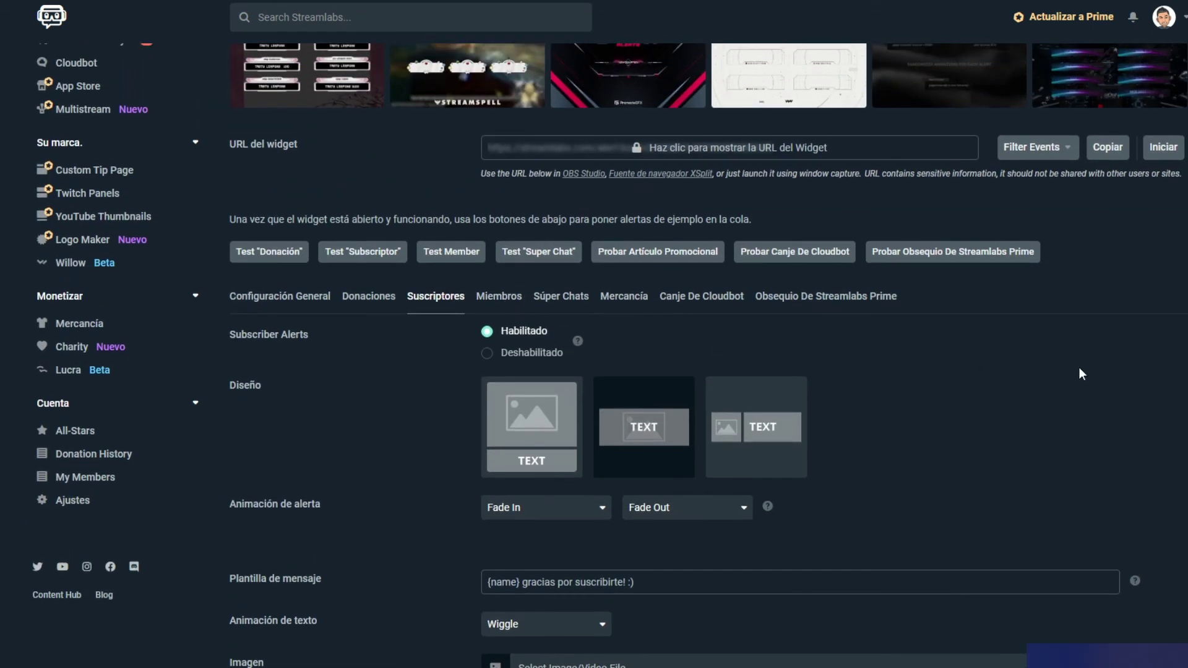
{"action": "scroll", "coordinate": [1157, 377], "scroll_direction": "up", "scroll_amount": 1}
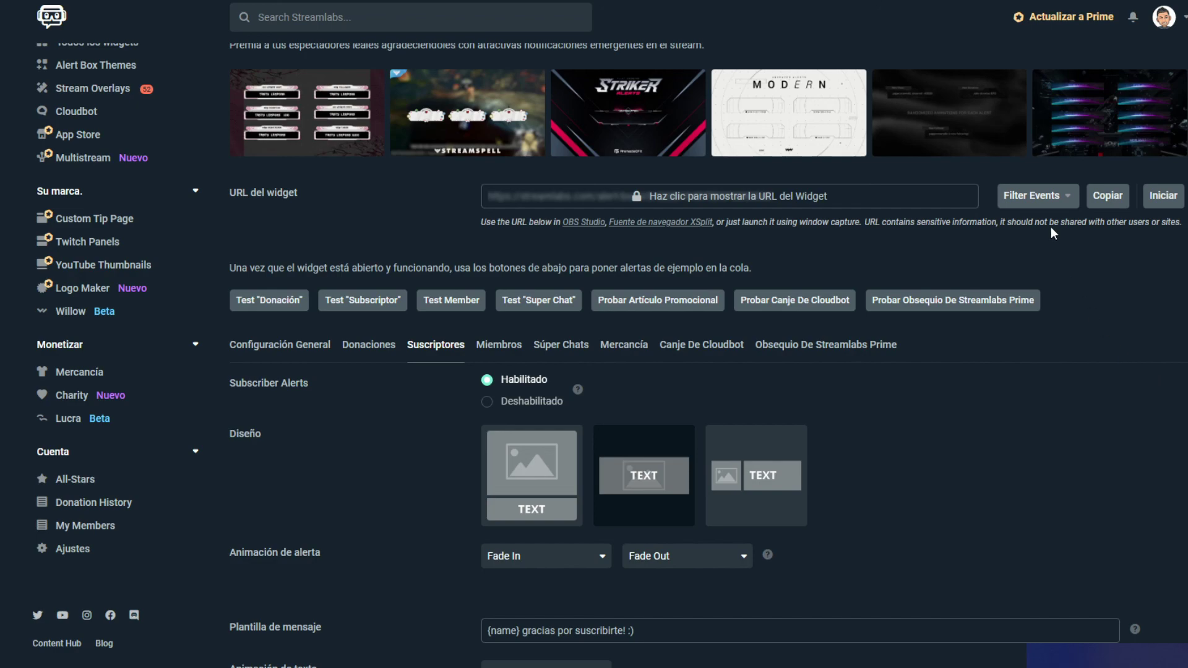
Copy the YouTube widget URL and, in OBS, move the Alertas source to the canvas's right edge below mid-height.
{"action": "left_click", "coordinate": [1107, 196]}
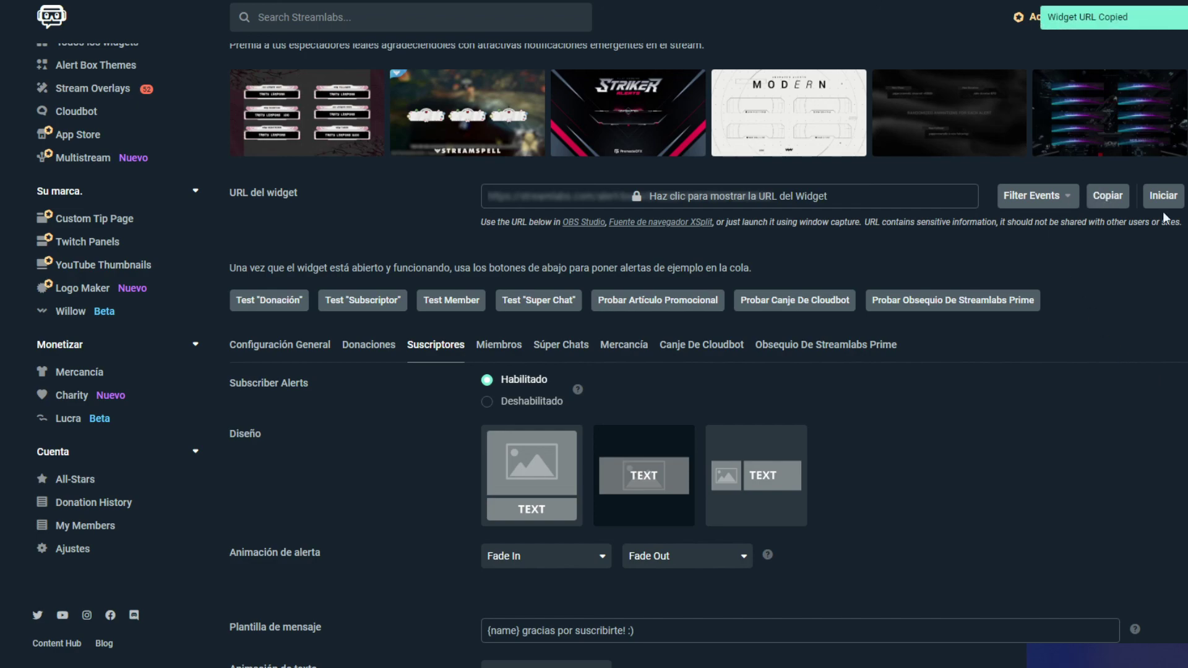
{"action": "key", "text": "alt+Tab"}
{"action": "left_click", "coordinate": [329, 495]}
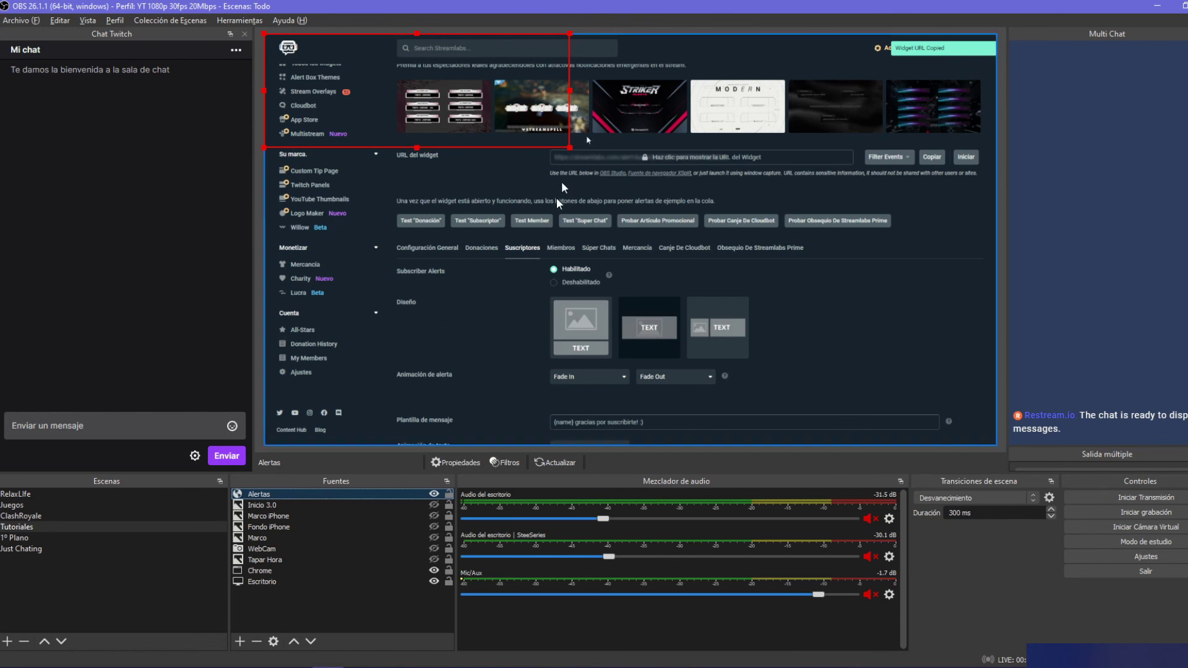
{"action": "left_click_drag", "start_coordinate": [465, 116], "coordinate": [885, 333]}
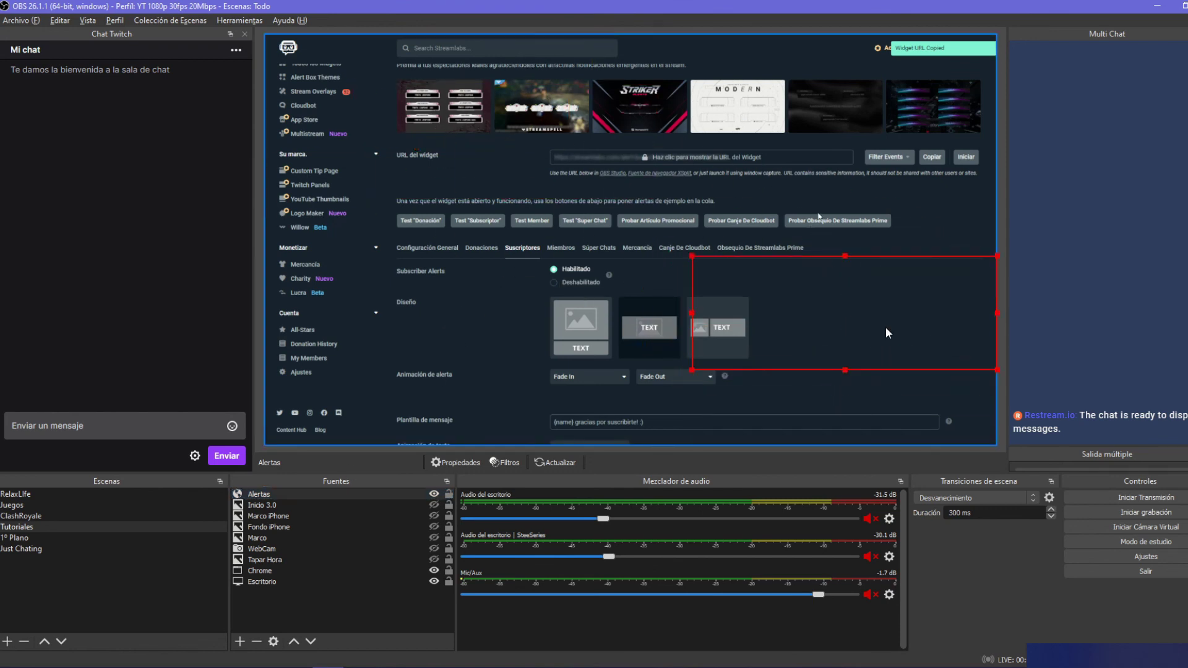